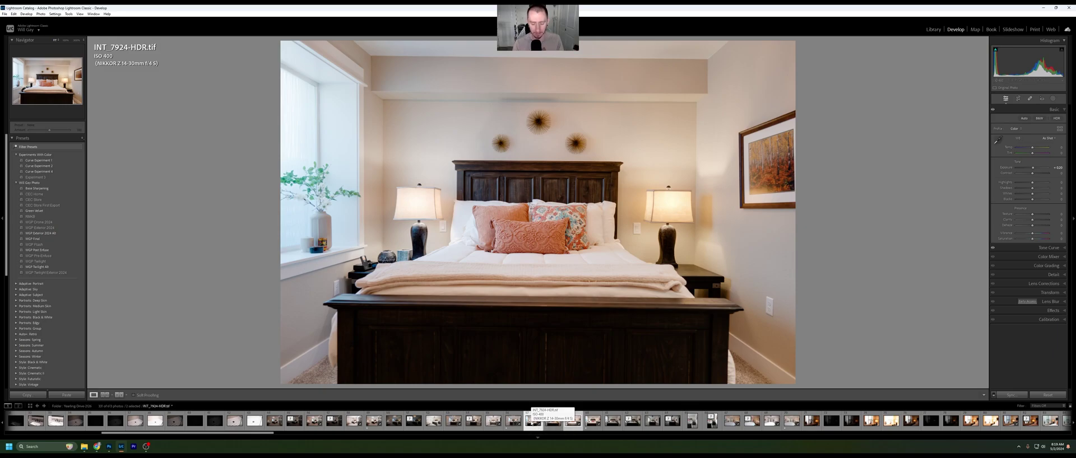
{"action": "left_click", "coordinate": [572, 421]}
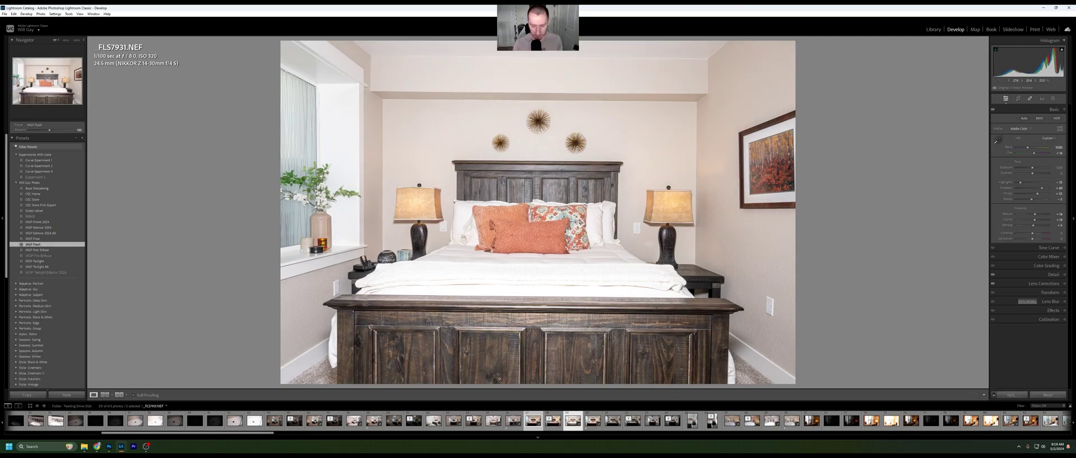
{"action": "key", "text": "Left"}
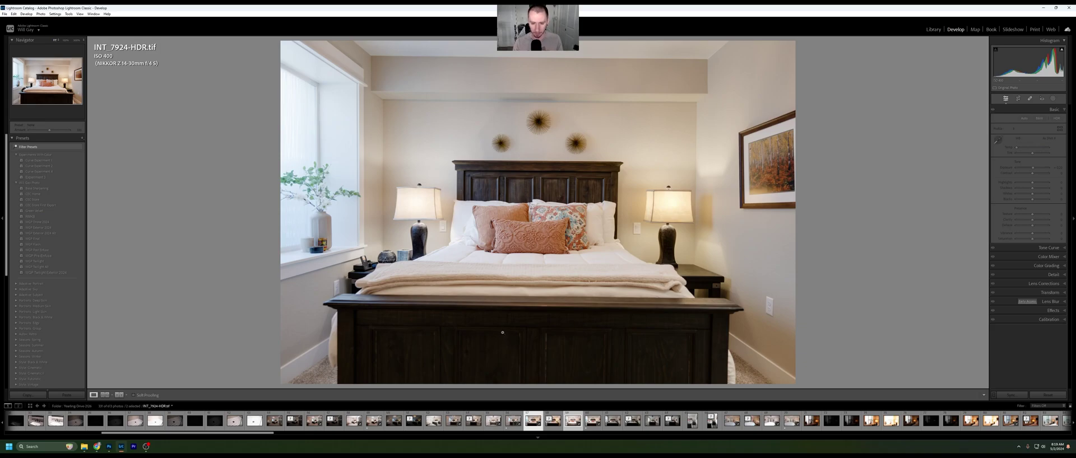
{"action": "right_click", "coordinate": [541, 433]}
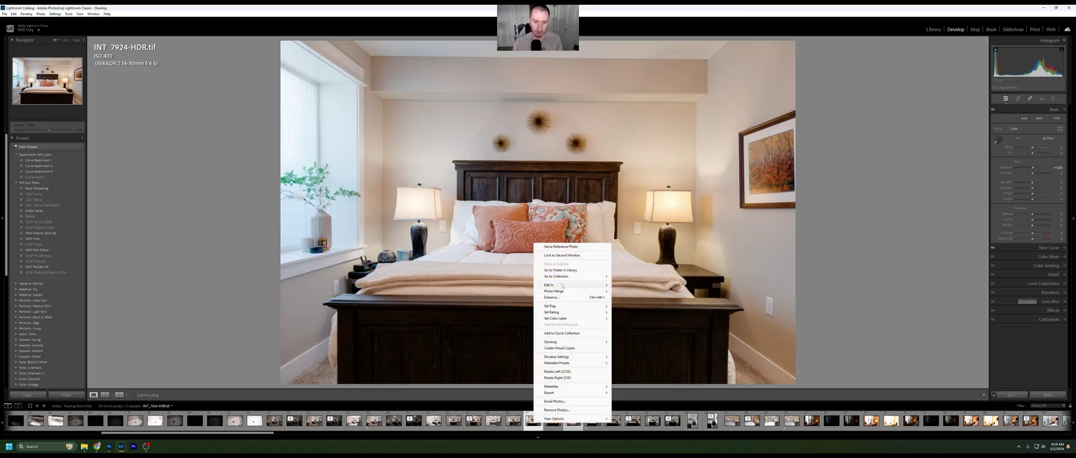
{"action": "mouse_move", "coordinate": [605, 285]}
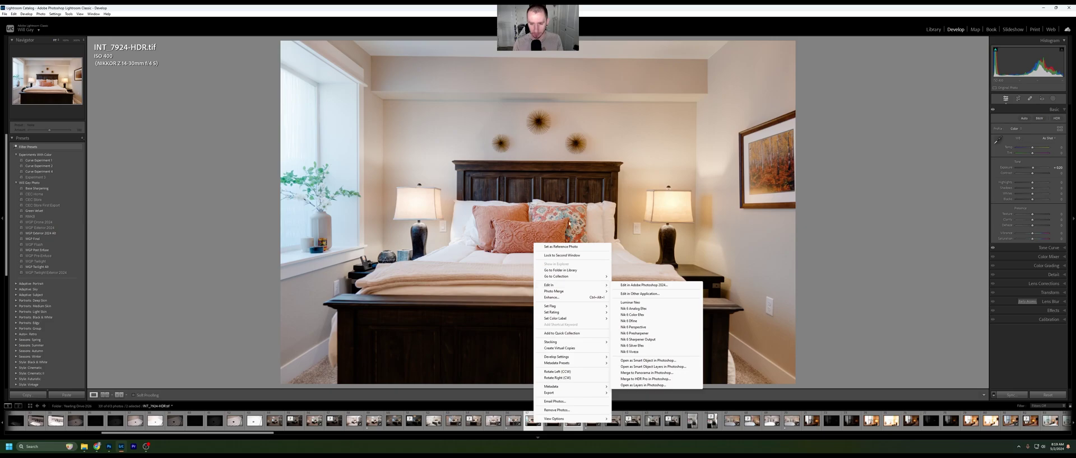
{"action": "left_click", "coordinate": [464, 217]}
{"action": "left_click", "coordinate": [464, 216]}
{"action": "left_click", "coordinate": [471, 222]}
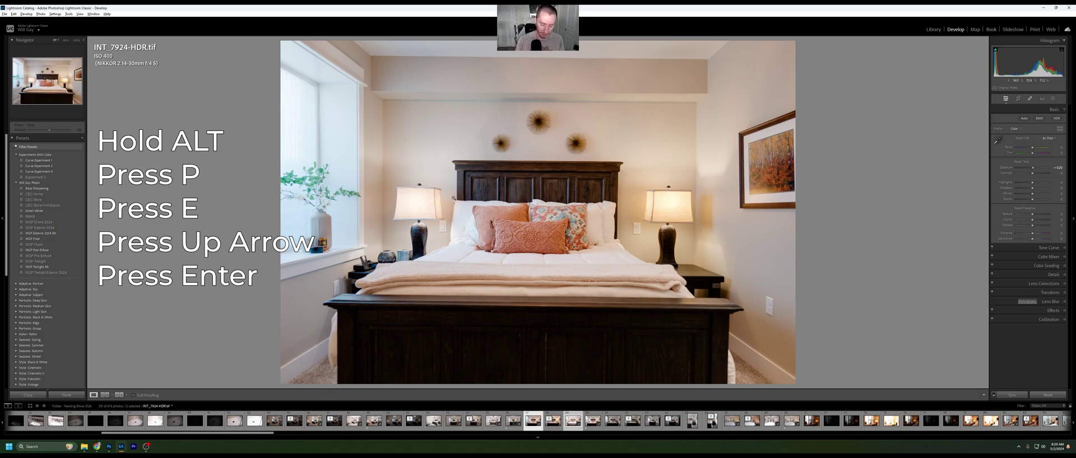
Send the flash bedroom shot and the INT_7924-HDR image to Photoshop as layers of one document
{"action": "key", "text": "alt+p"}
{"action": "key", "text": "e"}
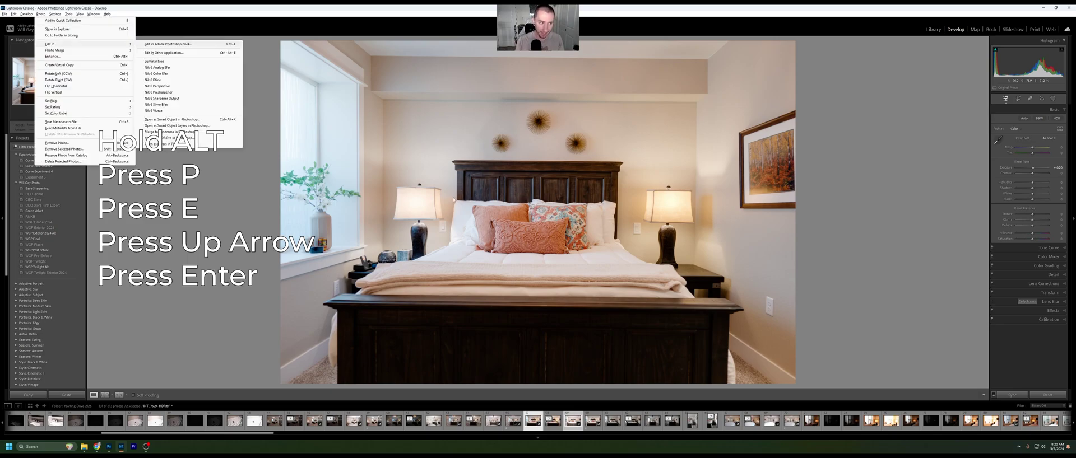
{"action": "key", "text": "Up"}
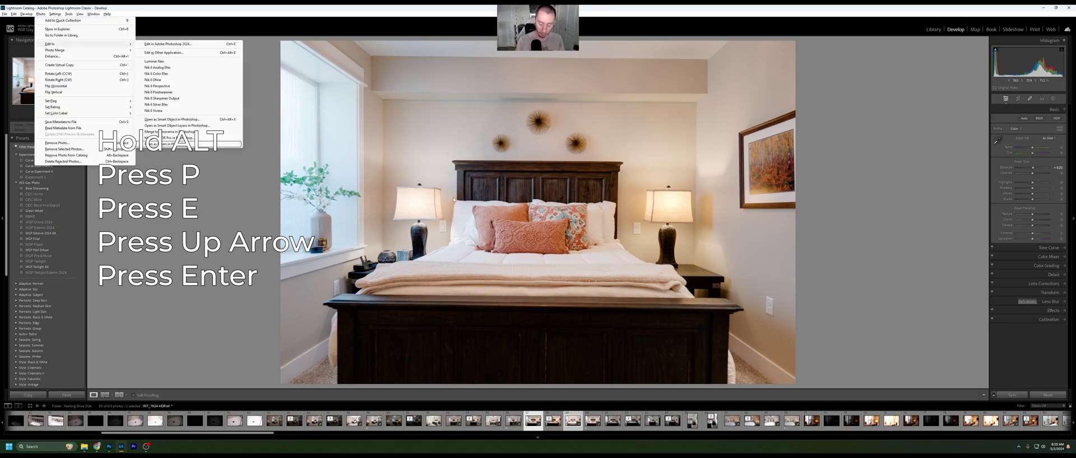
{"action": "key", "text": "Return"}
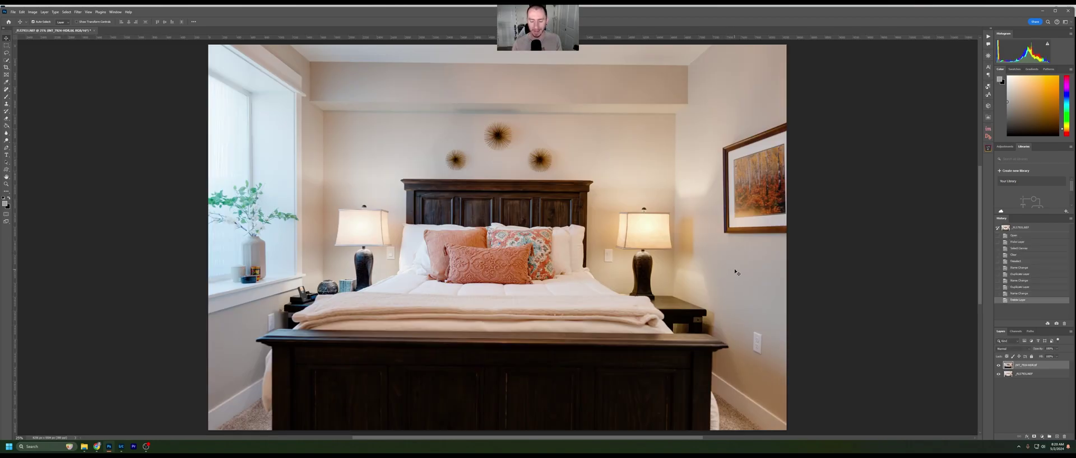
{"action": "left_click", "coordinate": [1035, 420]}
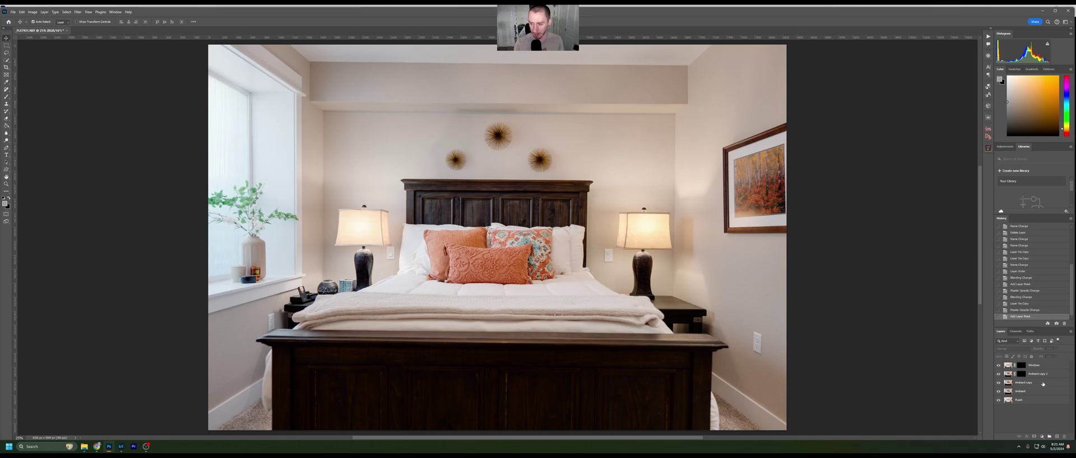
{"action": "left_click", "coordinate": [1043, 382]}
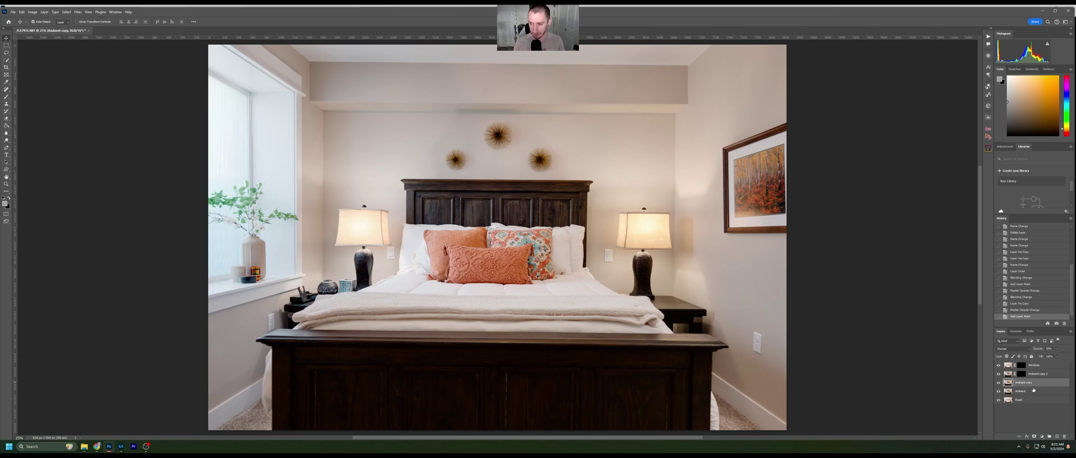
{"action": "left_click", "coordinate": [1031, 373]}
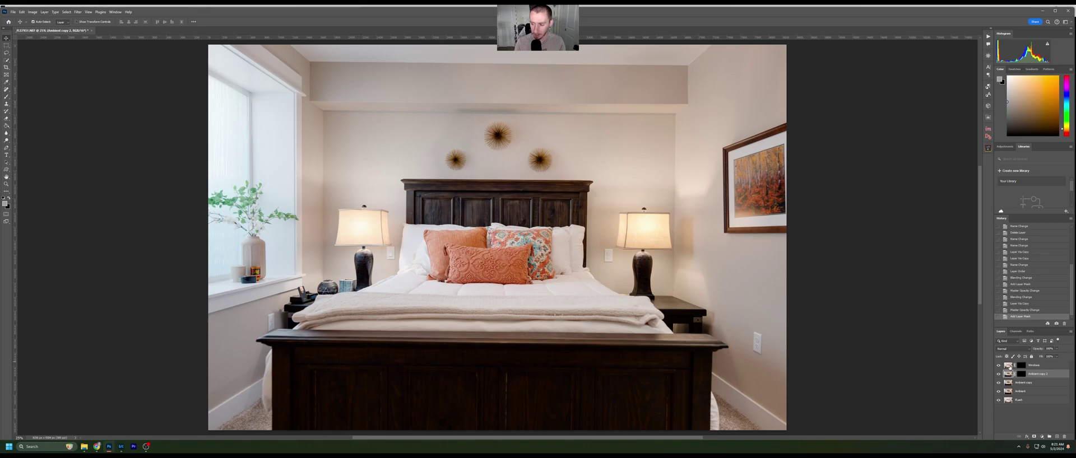
{"action": "left_click", "coordinate": [1008, 366]}
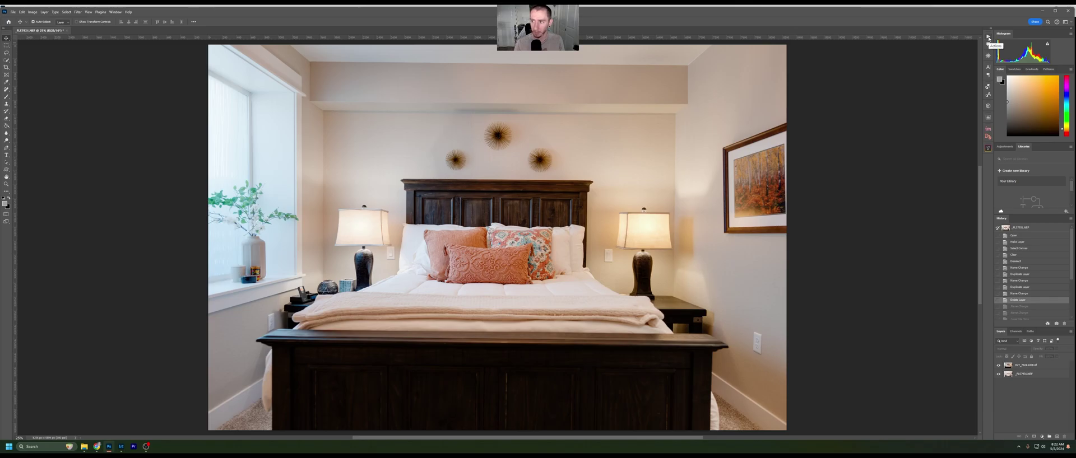
Collapse the 2 Image Flambient, 3 Image Flambient and Color Layer actions in the Actions panel
{"action": "left_click", "coordinate": [988, 37]}
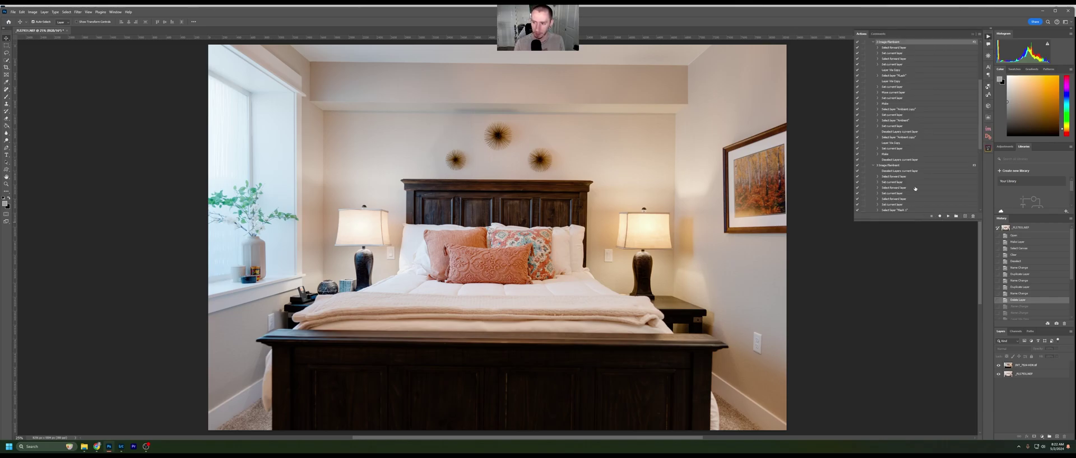
{"action": "scroll", "coordinate": [882, 73], "scroll_direction": "up", "scroll_amount": 5}
{"action": "left_click", "coordinate": [873, 99]}
{"action": "left_click", "coordinate": [874, 104]}
{"action": "left_click", "coordinate": [873, 143]}
{"action": "left_click", "coordinate": [903, 189]}
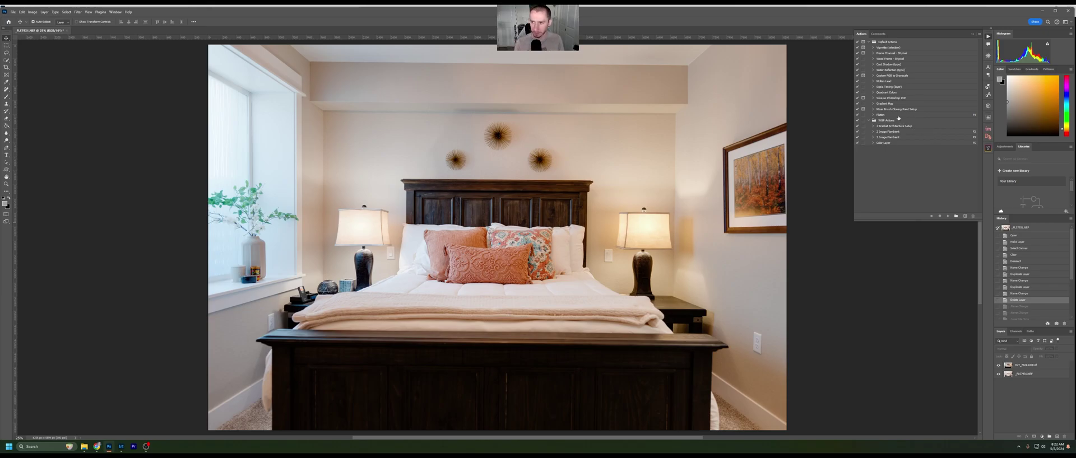
Create a new action set named Youtube and select it
{"action": "left_click", "coordinate": [956, 217]}
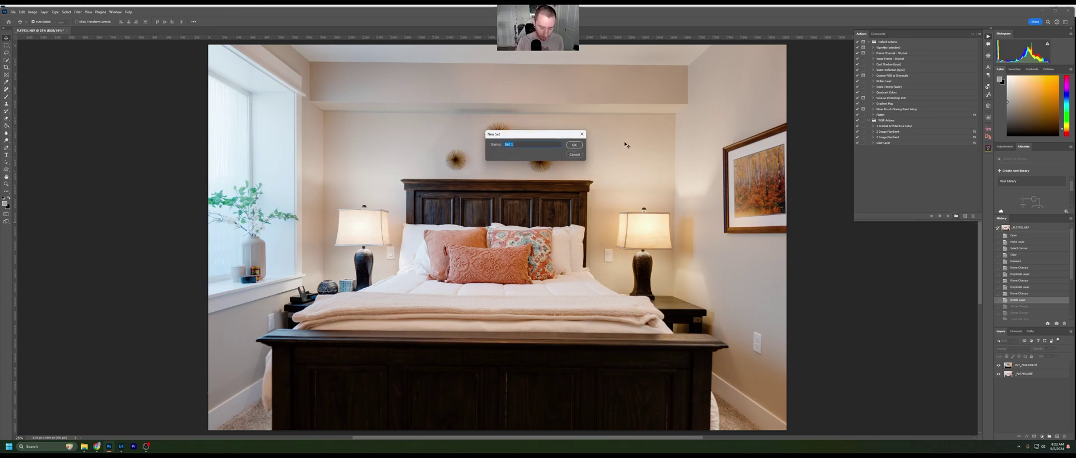
{"action": "type", "text": "Youtube"}
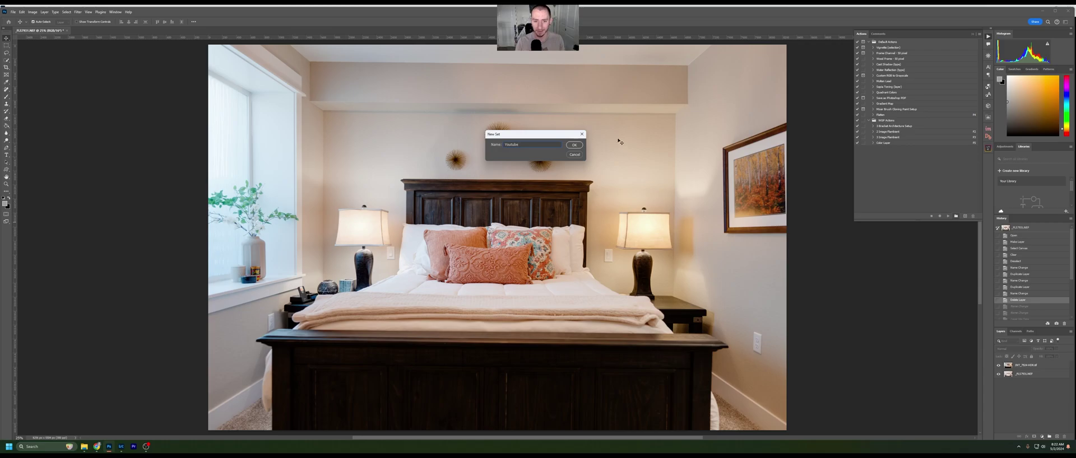
{"action": "left_click", "coordinate": [574, 145]}
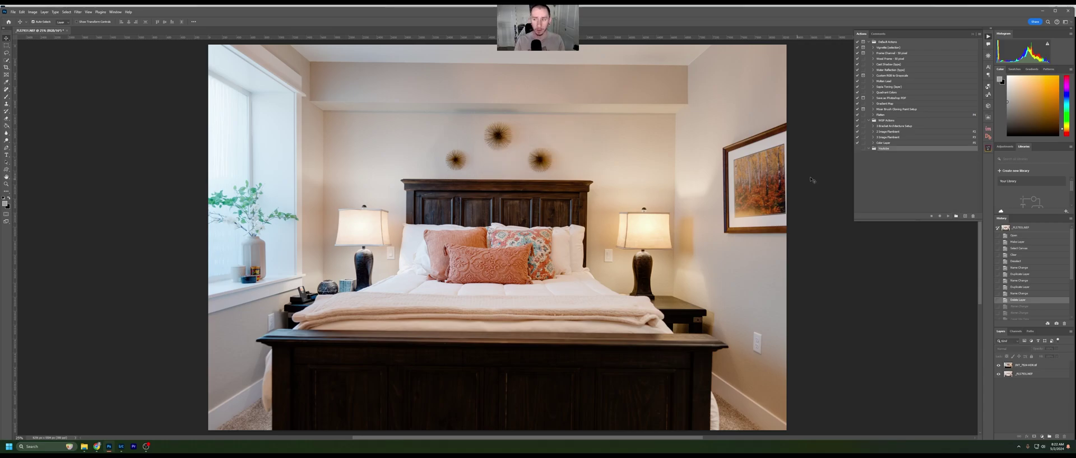
{"action": "left_click", "coordinate": [885, 160]}
{"action": "left_click", "coordinate": [877, 149]}
Add a new action named YT 1 Flash to the Youtube set and start recording
{"action": "left_click", "coordinate": [965, 217]}
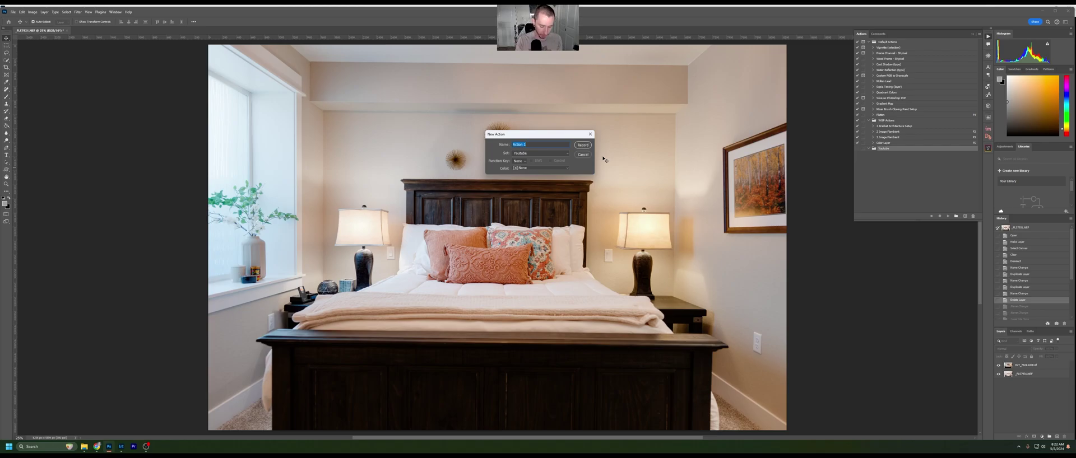
{"action": "type", "text": "YT 1 Flash"}
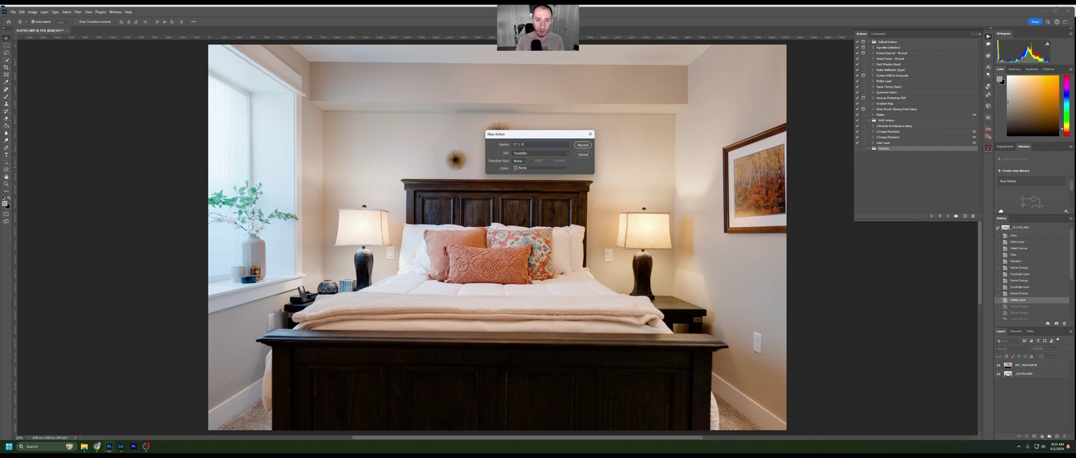
{"action": "left_click", "coordinate": [581, 145]}
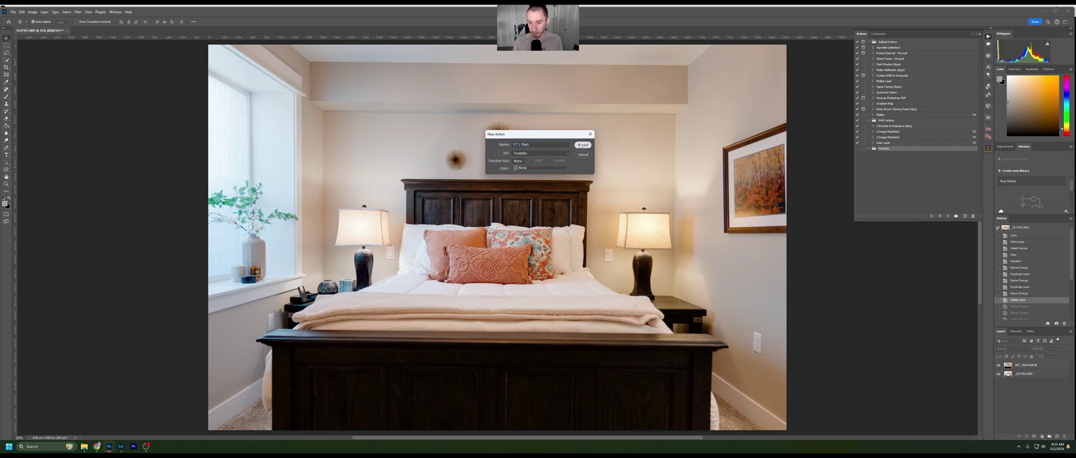
Record deselecting all layers, then selecting the bottom _FLS7931.NEF layer with Alt+]
{"action": "left_click", "coordinate": [1037, 408]}
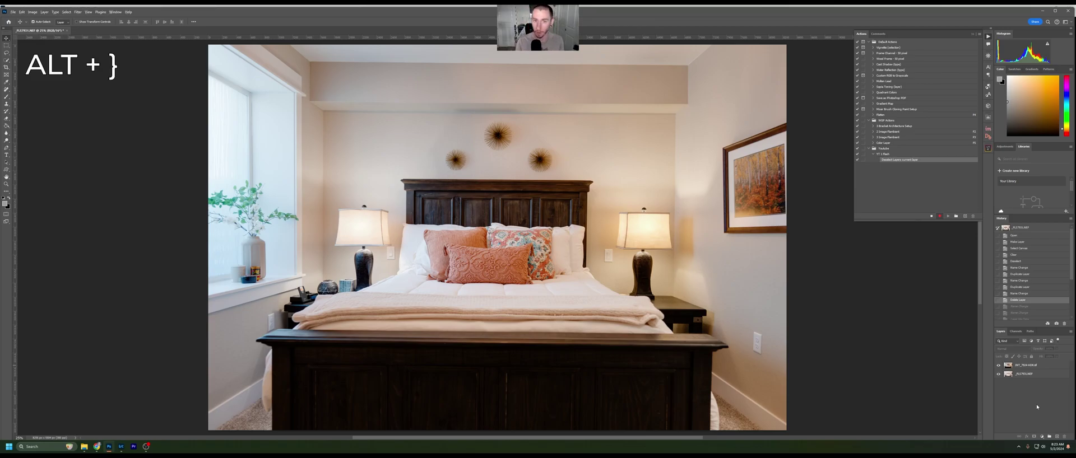
{"action": "key", "text": "alt+bracketright"}
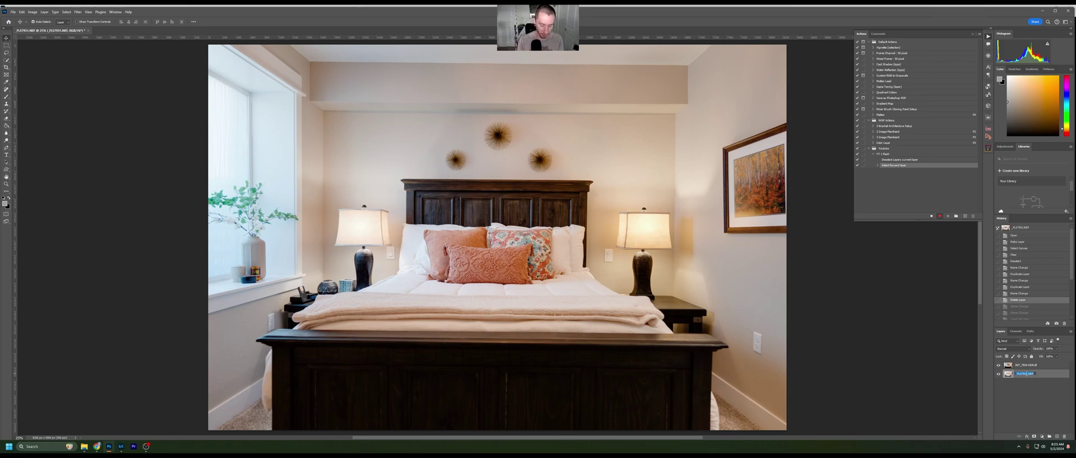
Rename the _FLS7931.NEF layer to Flash and the INT_7924-HDR.tif layer to Ambient
{"action": "key", "text": "BackSpace"}
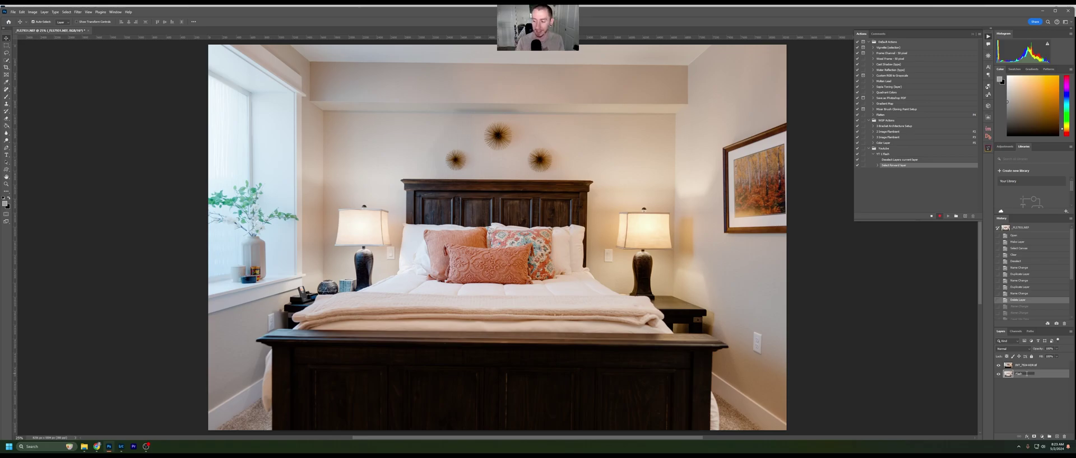
{"action": "key", "text": "Return"}
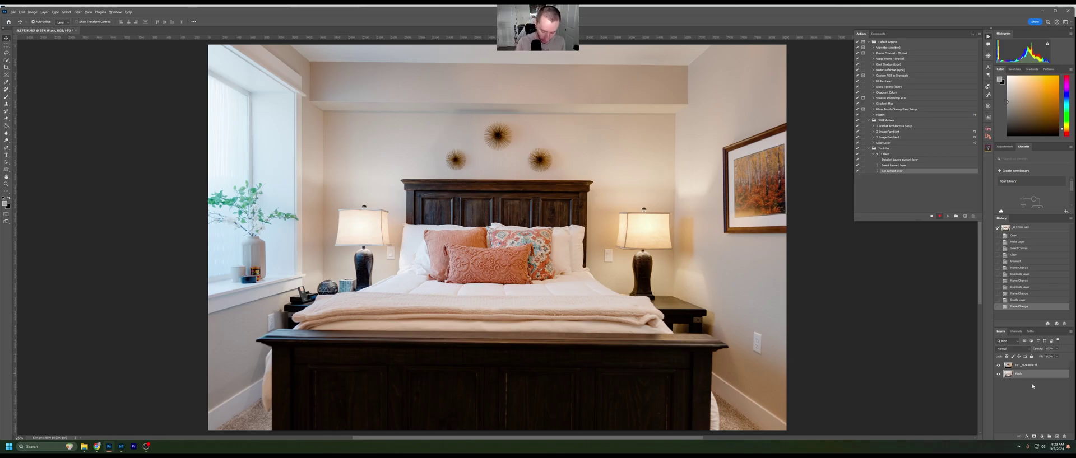
{"action": "key", "text": "alt+bracketright"}
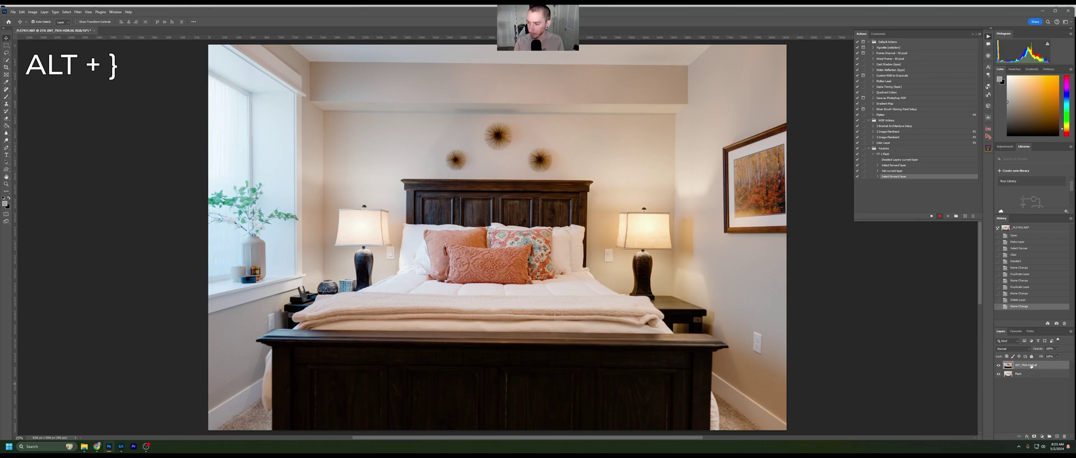
{"action": "double_click", "coordinate": [1031, 366]}
{"action": "type", "text": "Ambient"}
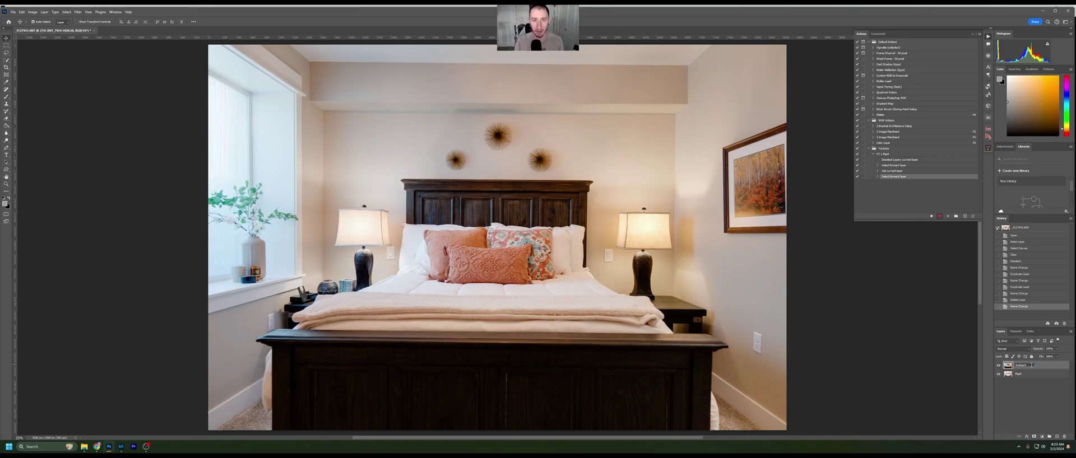
{"action": "key", "text": "Return"}
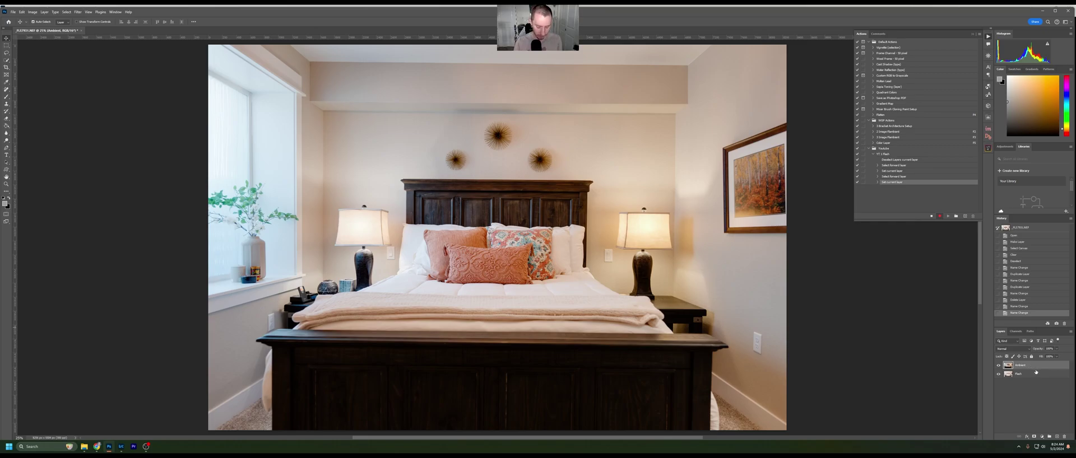
Duplicate the Ambient layer twice and set the original Ambient layer to Luminosity blending
{"action": "key", "text": "ctrl+j"}
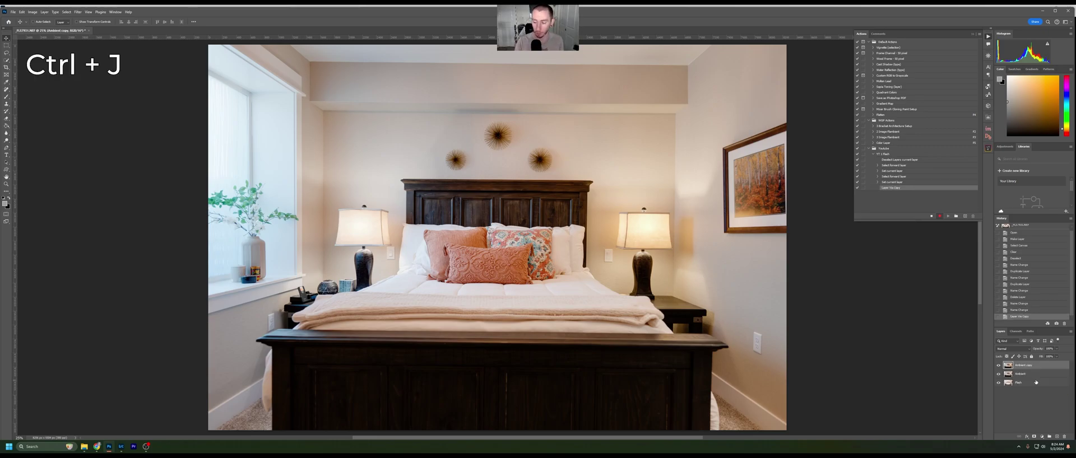
{"action": "key", "text": "ctrl+j"}
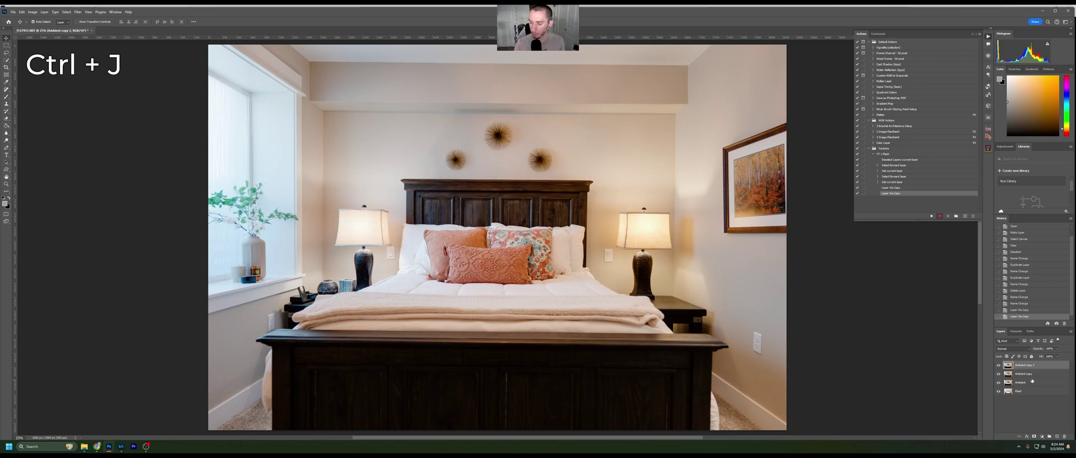
{"action": "left_click", "coordinate": [1026, 382]}
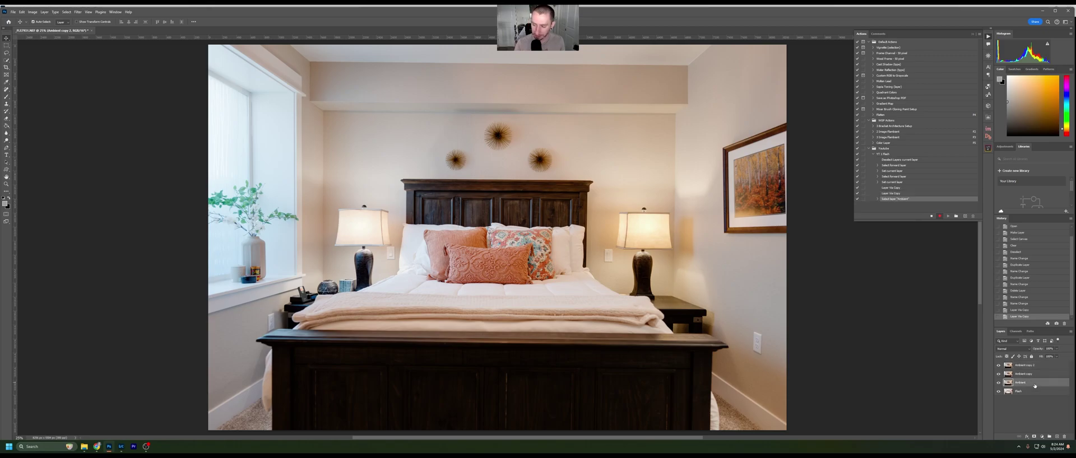
{"action": "left_click", "coordinate": [1019, 350]}
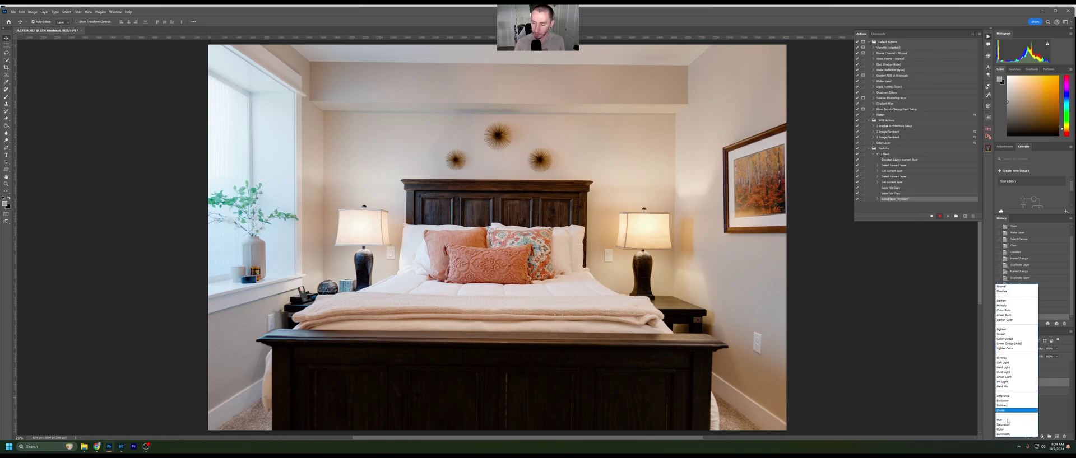
{"action": "left_click", "coordinate": [1025, 436]}
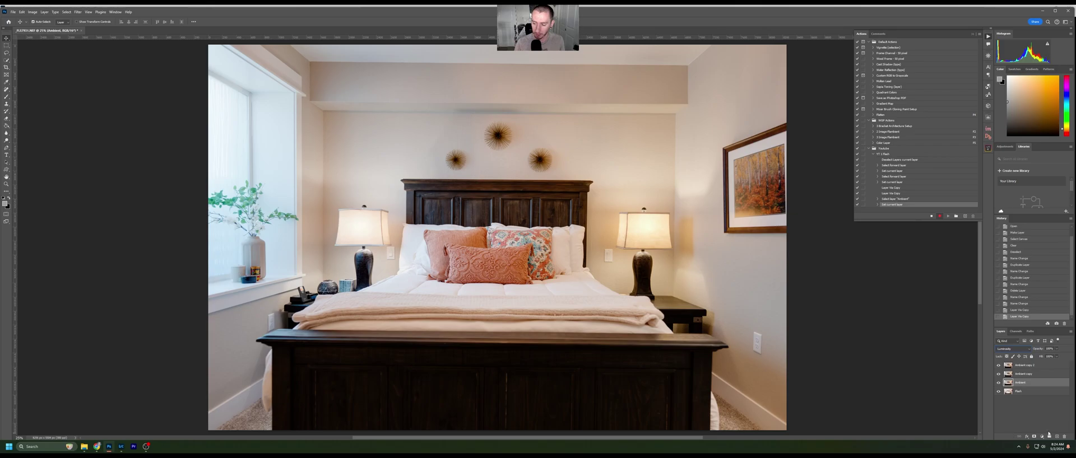
Set Ambient copy to 50% opacity and add a layer mask to Ambient copy 2
{"action": "left_click", "coordinate": [1040, 374]}
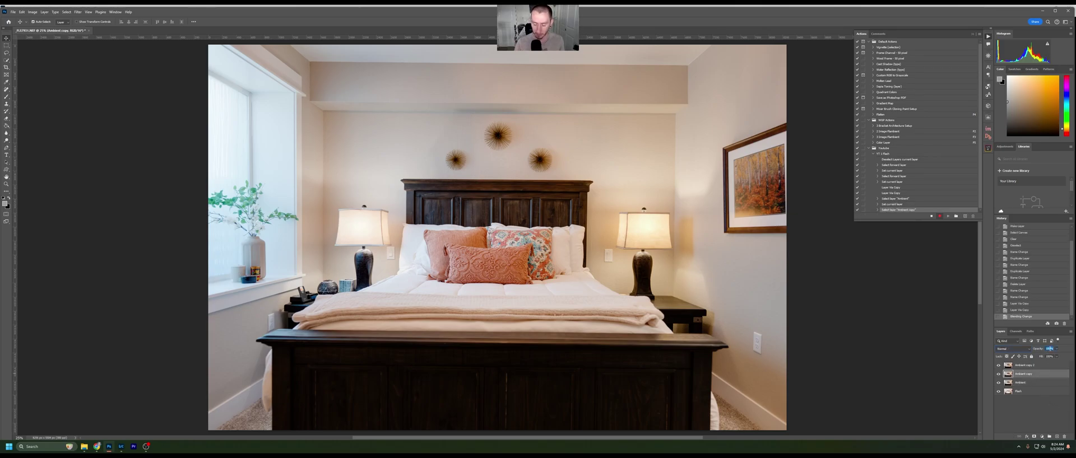
{"action": "type", "text": "50"}
{"action": "key", "text": "Return"}
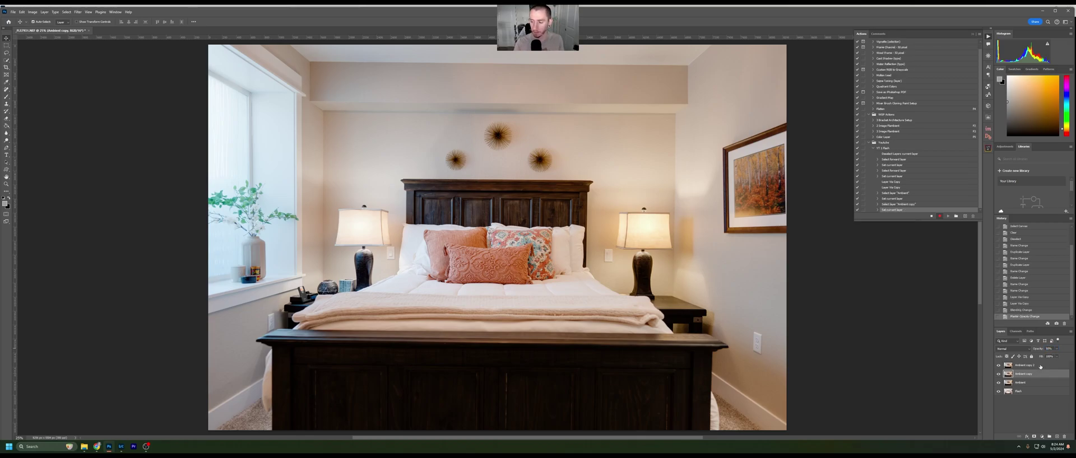
{"action": "left_click", "coordinate": [1042, 367]}
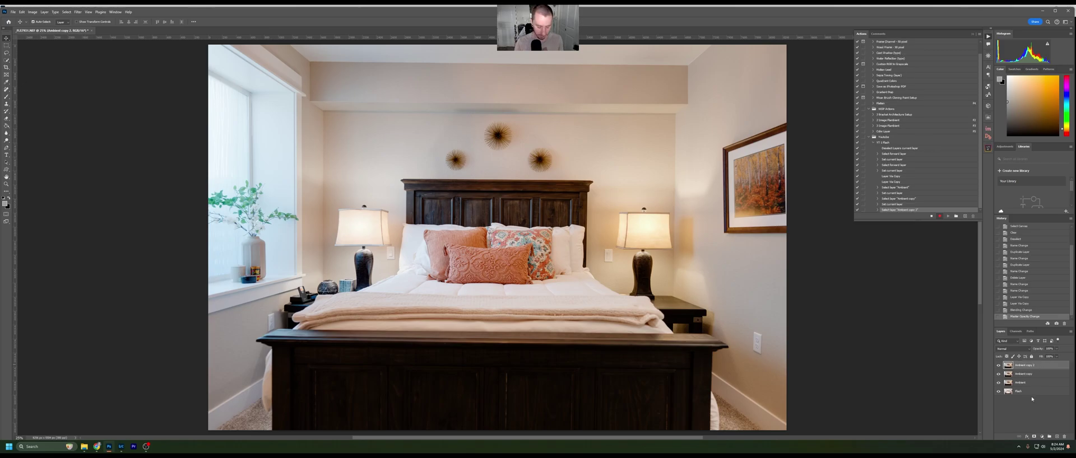
{"action": "left_click", "coordinate": [1035, 437]}
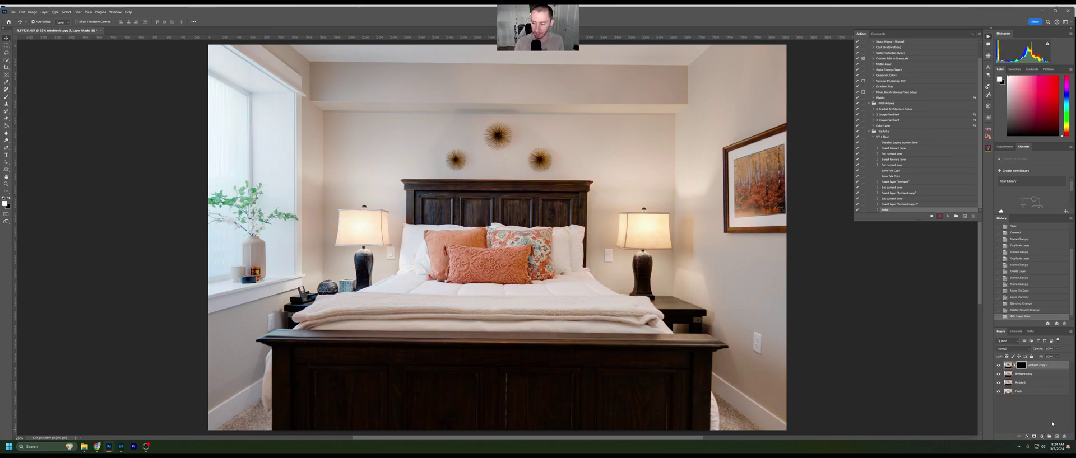
Duplicate the Flash layer, move the copy to the top, and name it Window Pull
{"action": "left_click", "coordinate": [1034, 392]}
{"action": "key", "text": "ctrl+j"}
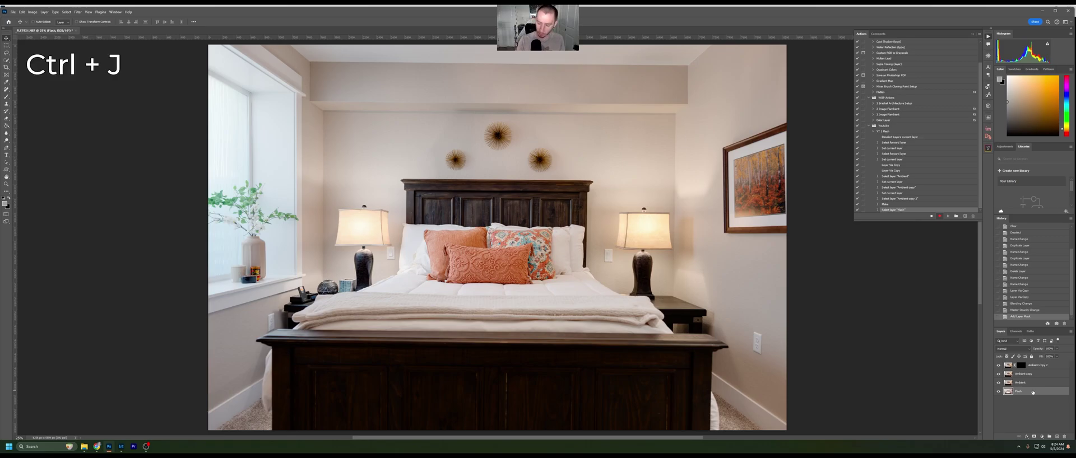
{"action": "left_click_drag", "start_coordinate": [1036, 392], "coordinate": [1033, 363]}
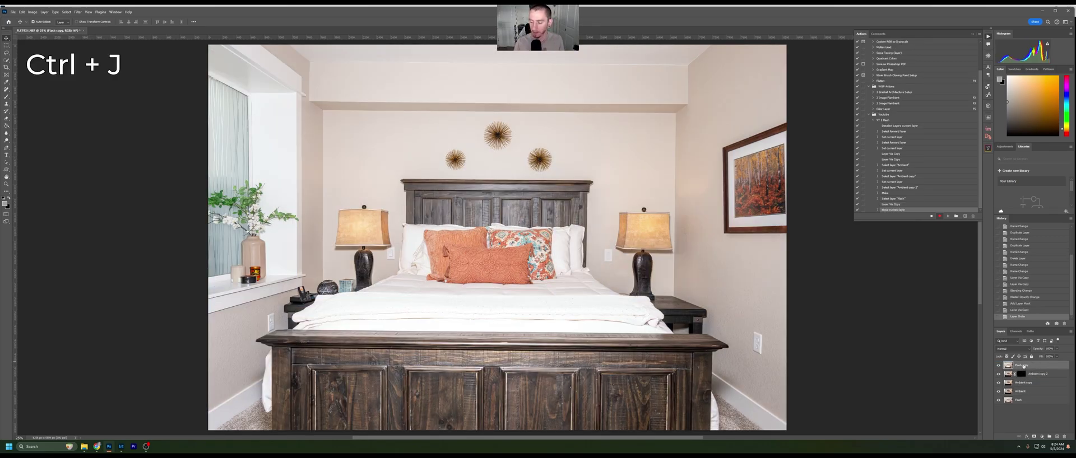
{"action": "type", "text": "yt"}
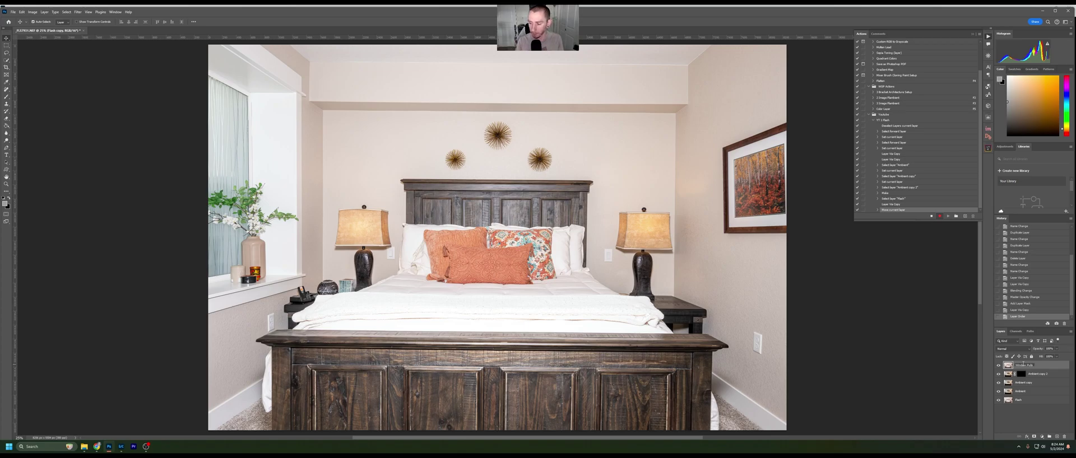
{"action": "key", "text": "Return"}
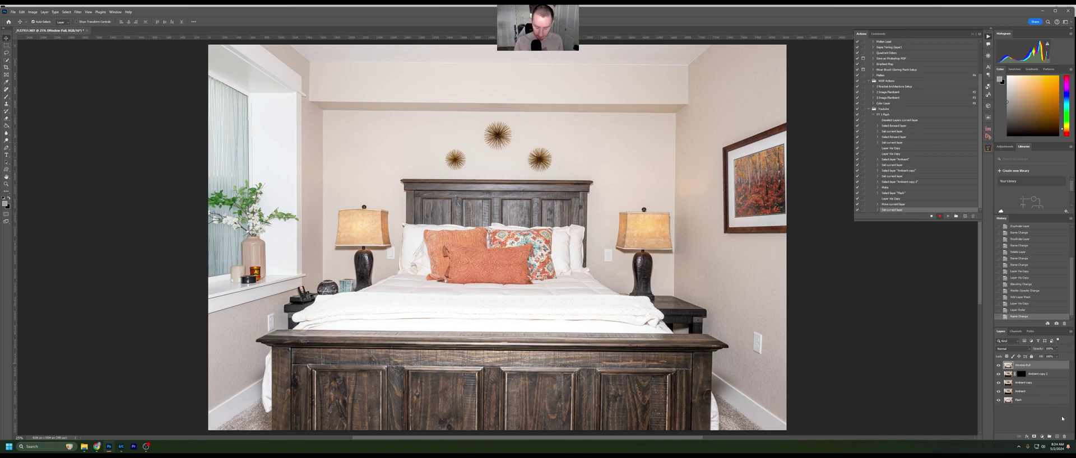
Add a black hiding mask to Window Pull, deselect layers, and stop recording
{"action": "left_click", "coordinate": [1034, 437], "text": "alt"}
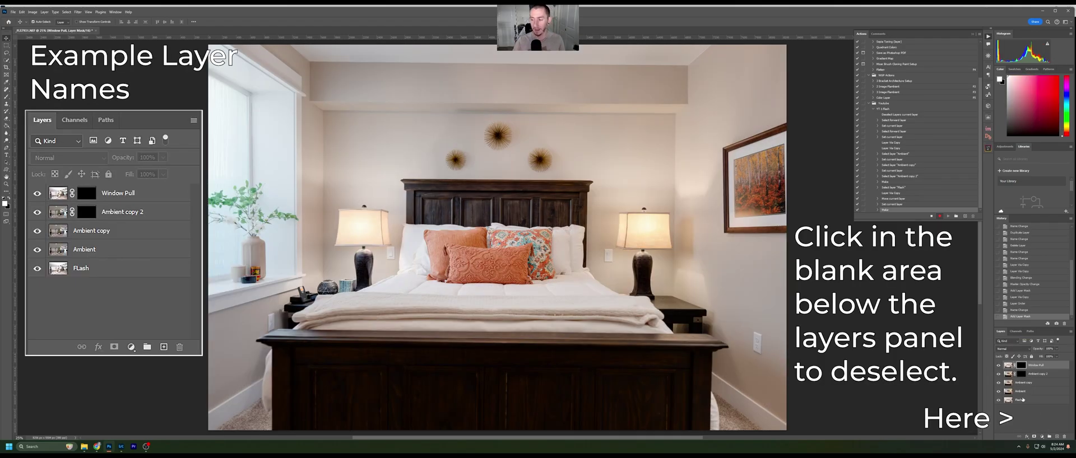
{"action": "left_click", "coordinate": [1034, 426]}
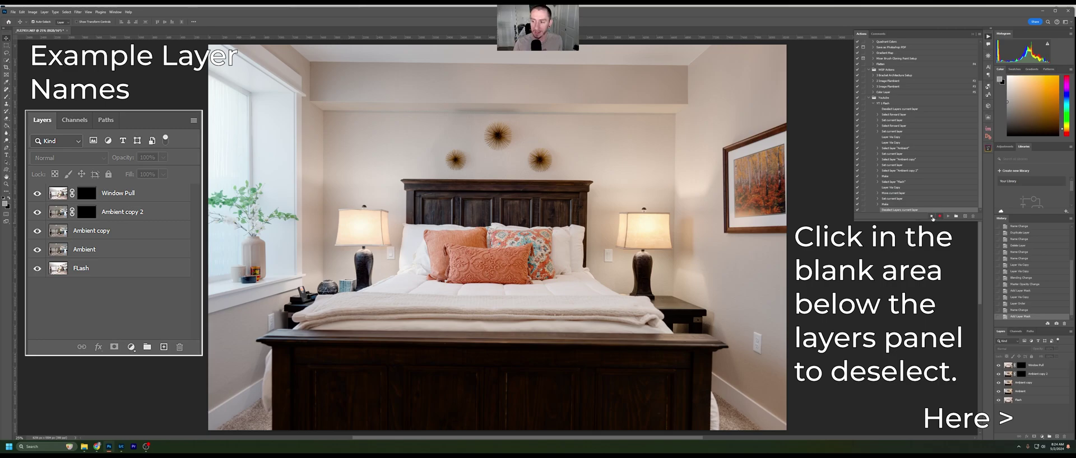
{"action": "left_click", "coordinate": [932, 216]}
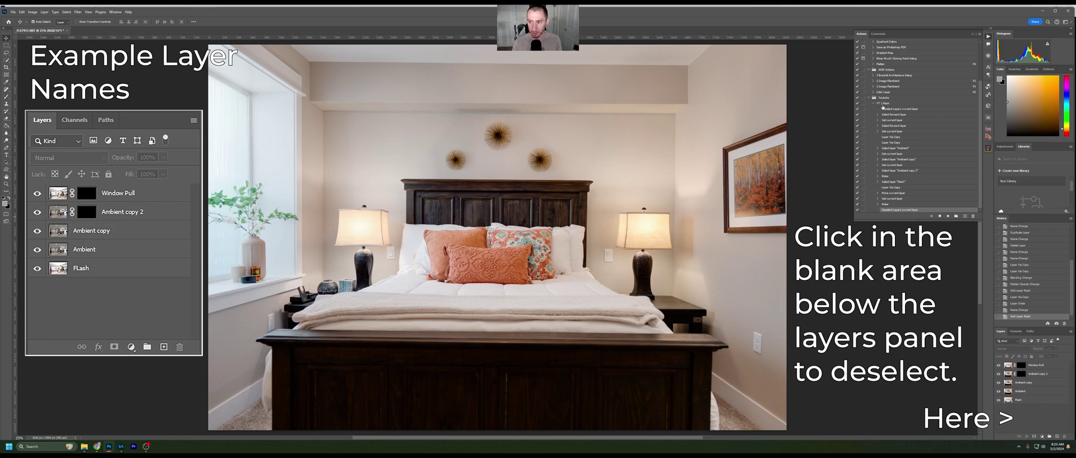
Collapse the YT 1 Flash action's recorded steps and select the action
{"action": "left_click", "coordinate": [878, 104]}
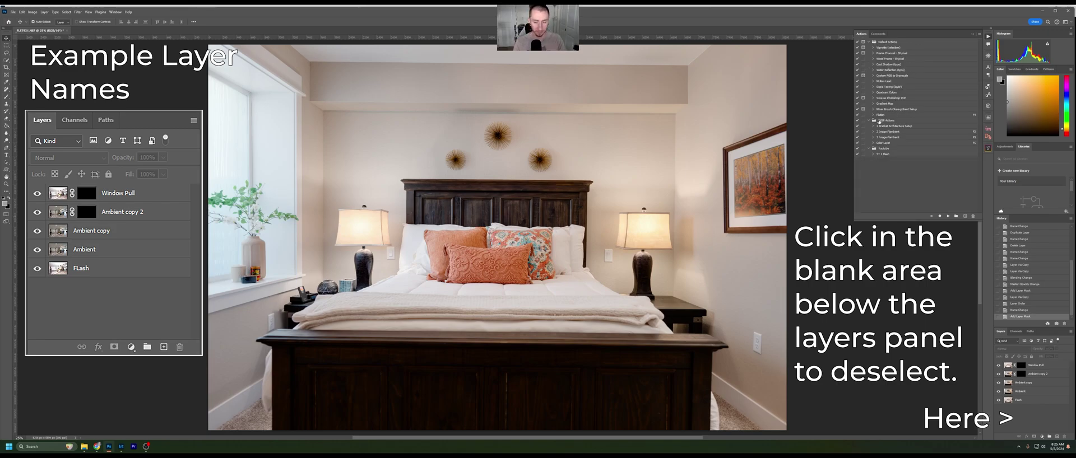
{"action": "left_click", "coordinate": [894, 154]}
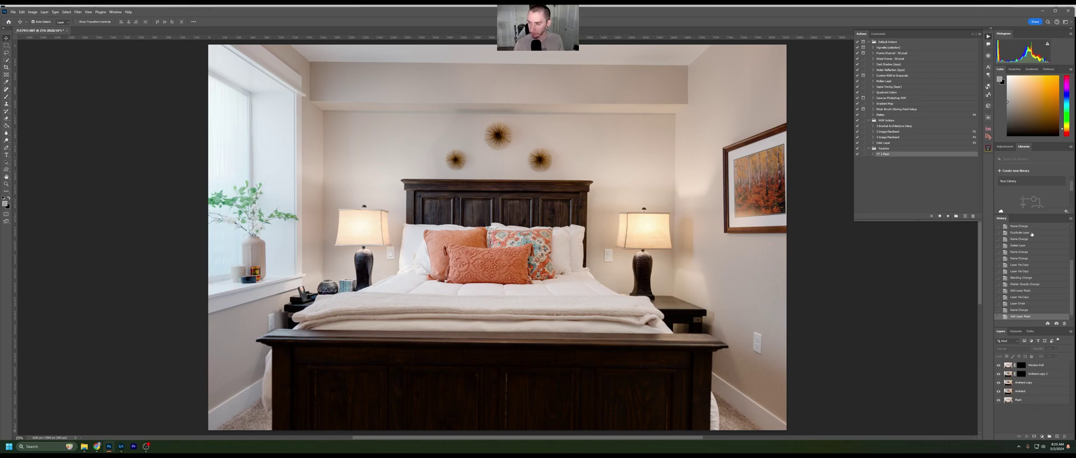
Roll History back to the state holding only the two source layers
{"action": "scroll", "coordinate": [1021, 269], "scroll_direction": "up", "scroll_amount": 10}
{"action": "left_click", "coordinate": [1020, 262]}
{"action": "left_click", "coordinate": [1022, 275]}
{"action": "left_click", "coordinate": [1023, 287]}
{"action": "left_click", "coordinate": [1023, 293]}
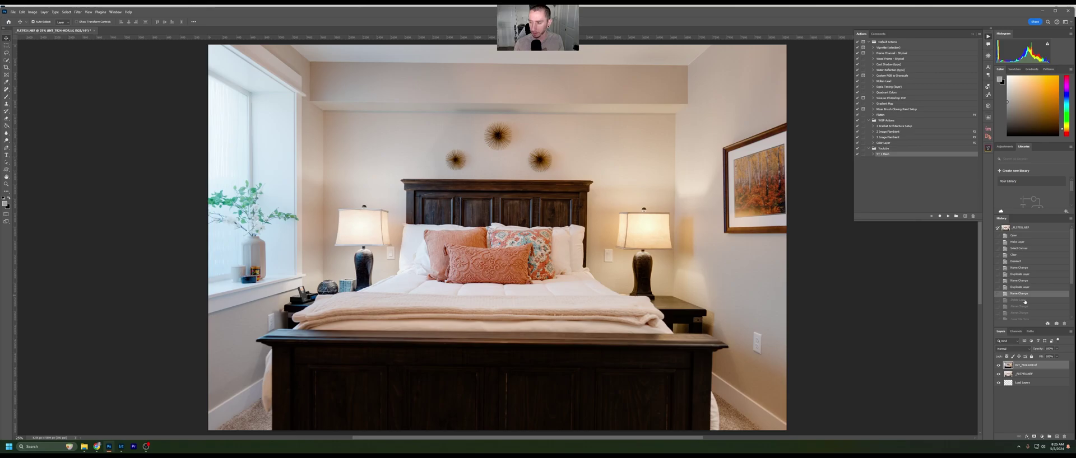
{"action": "left_click", "coordinate": [1021, 301]}
Select the top source layer and play the YT 1 Flash action
{"action": "left_click", "coordinate": [1026, 386]}
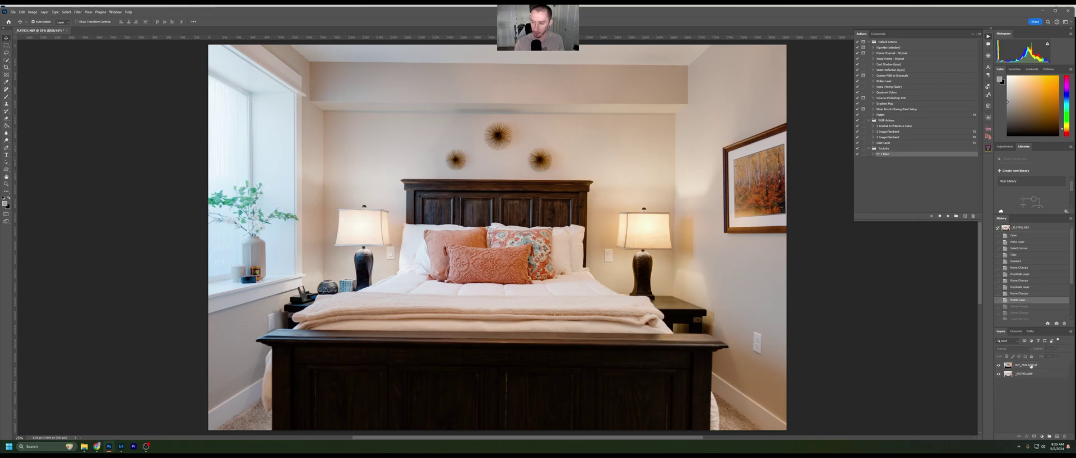
{"action": "left_click", "coordinate": [1030, 365]}
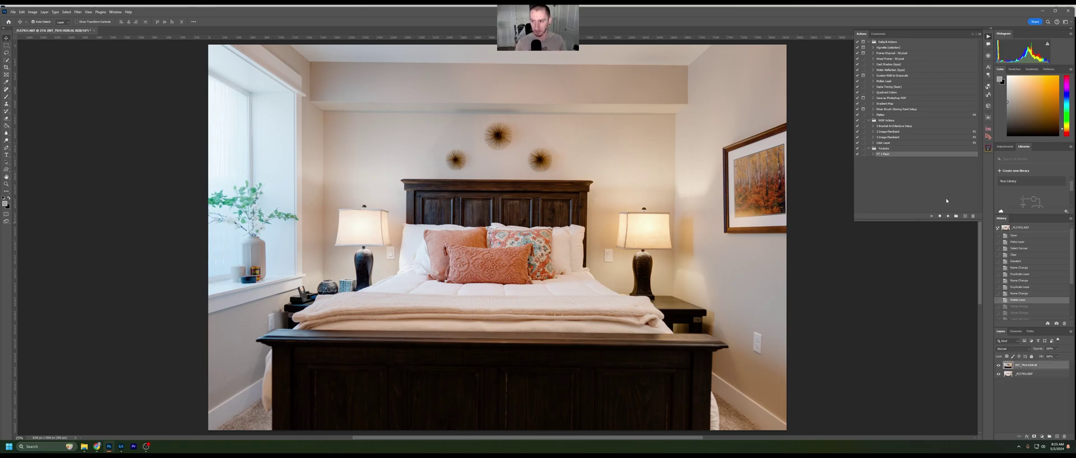
{"action": "left_click", "coordinate": [949, 217]}
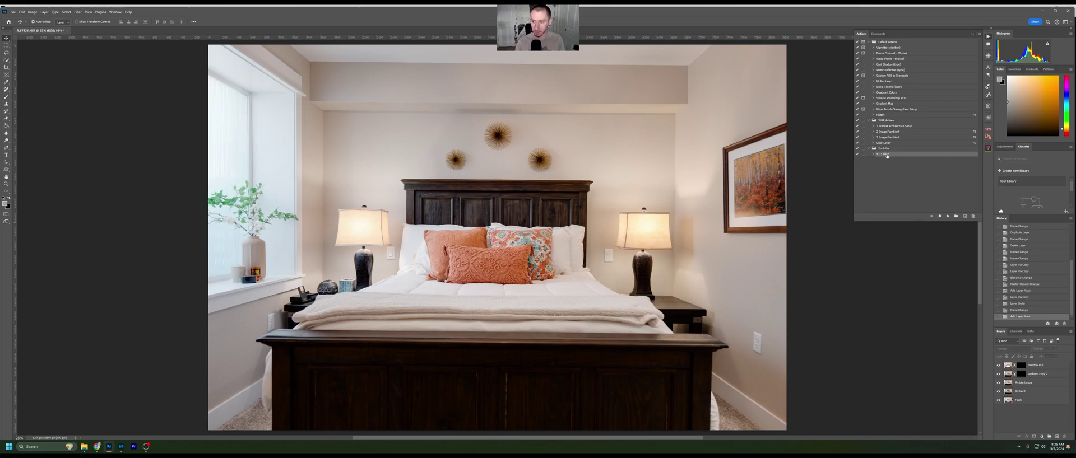
{"action": "double_click", "coordinate": [888, 156]}
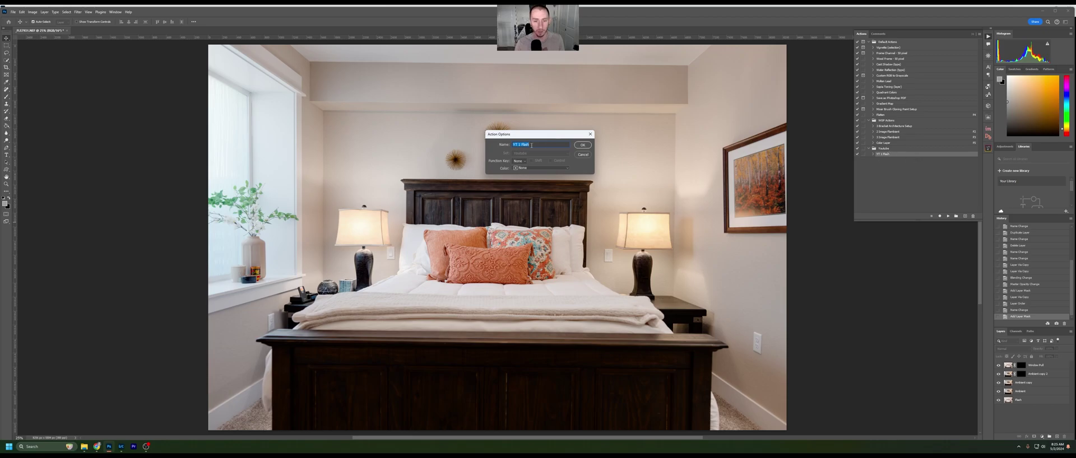
{"action": "left_click", "coordinate": [519, 161]}
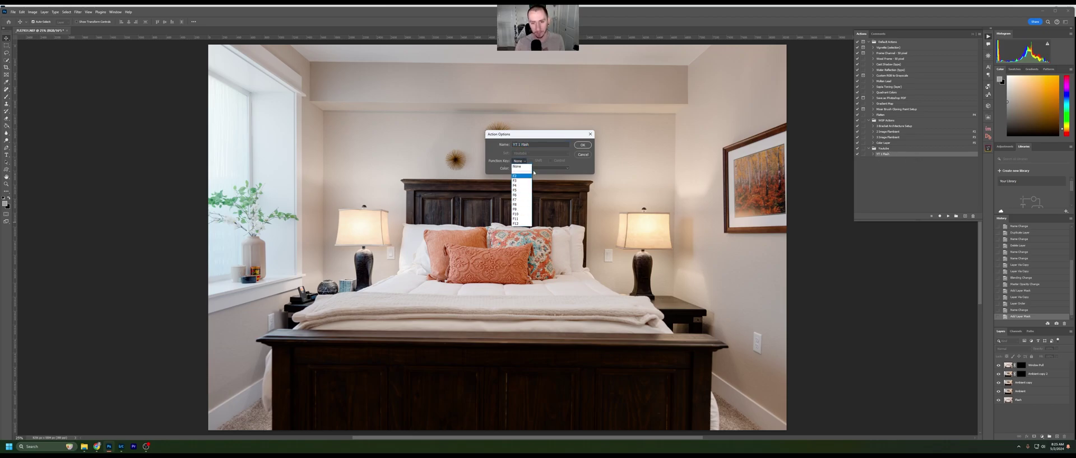
{"action": "left_click", "coordinate": [516, 161]}
{"action": "left_click", "coordinate": [515, 162]}
{"action": "left_click", "coordinate": [520, 199]}
{"action": "left_click", "coordinate": [519, 161]}
{"action": "left_click", "coordinate": [518, 162]}
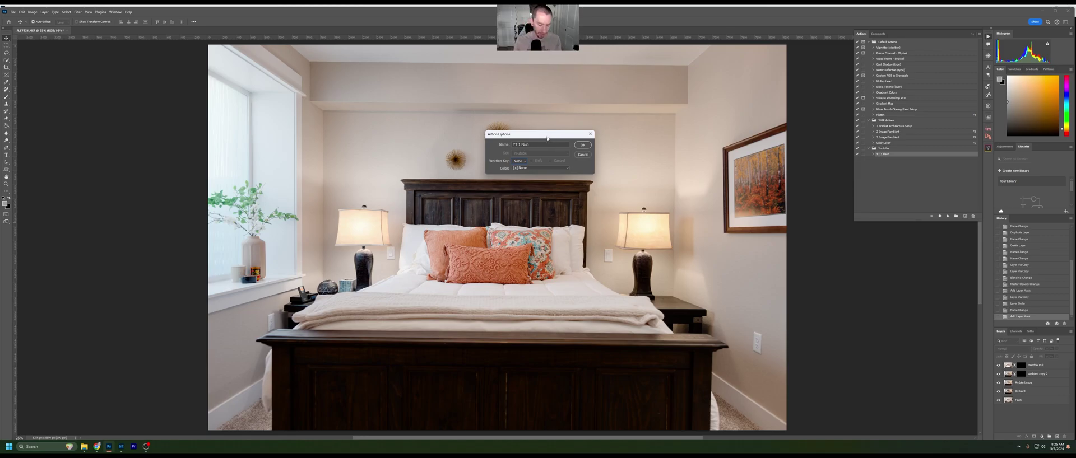
{"action": "left_click", "coordinate": [588, 145]}
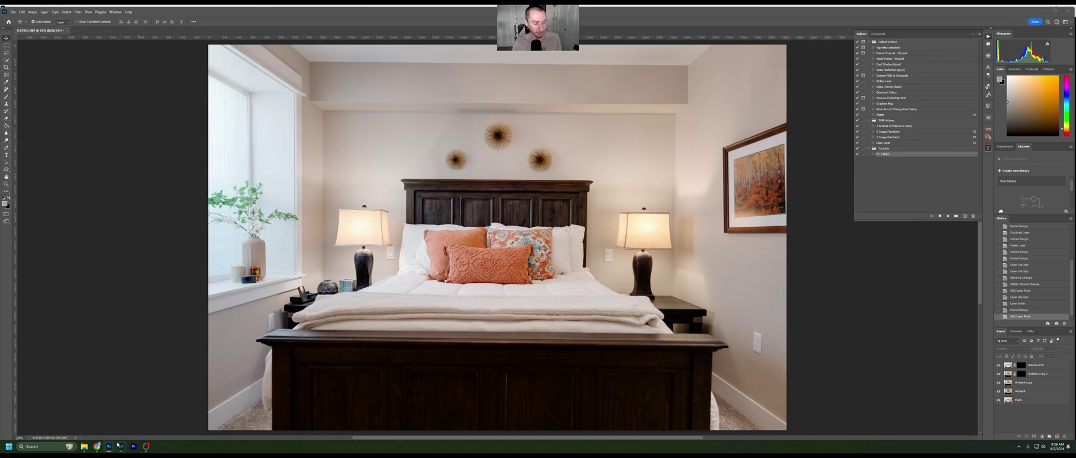
In Lightroom, pick the basement bar photo set and open it as Photoshop layers
{"action": "left_click", "coordinate": [121, 446]}
{"action": "left_click", "coordinate": [517, 425]}
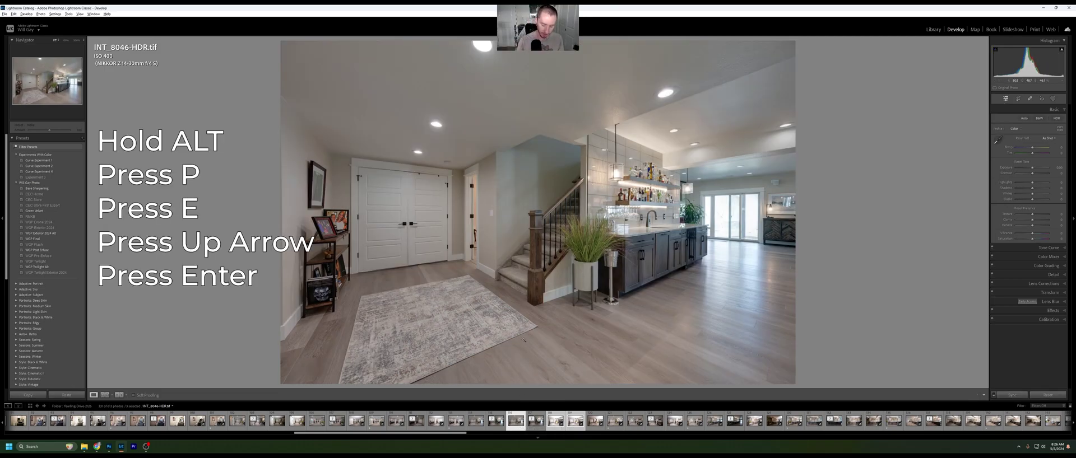
{"action": "key", "text": "alt+p"}
{"action": "key", "text": "e"}
{"action": "key", "text": "Up"}
{"action": "key", "text": "Return"}
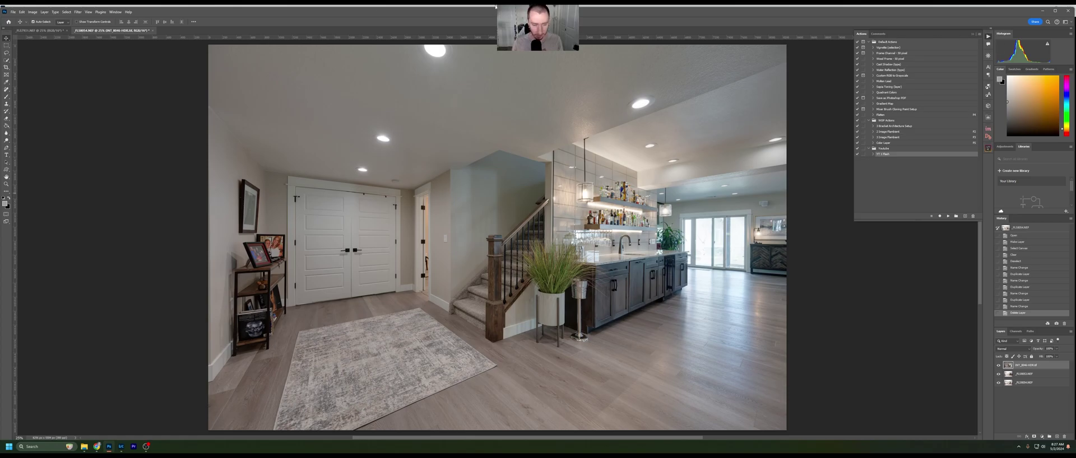
{"action": "left_click", "coordinate": [114, 12]}
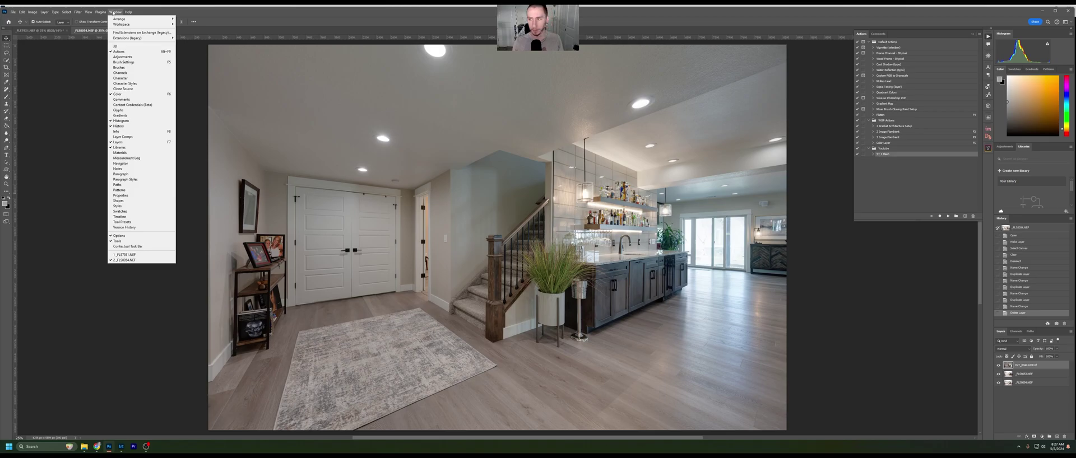
{"action": "left_click", "coordinate": [118, 52]}
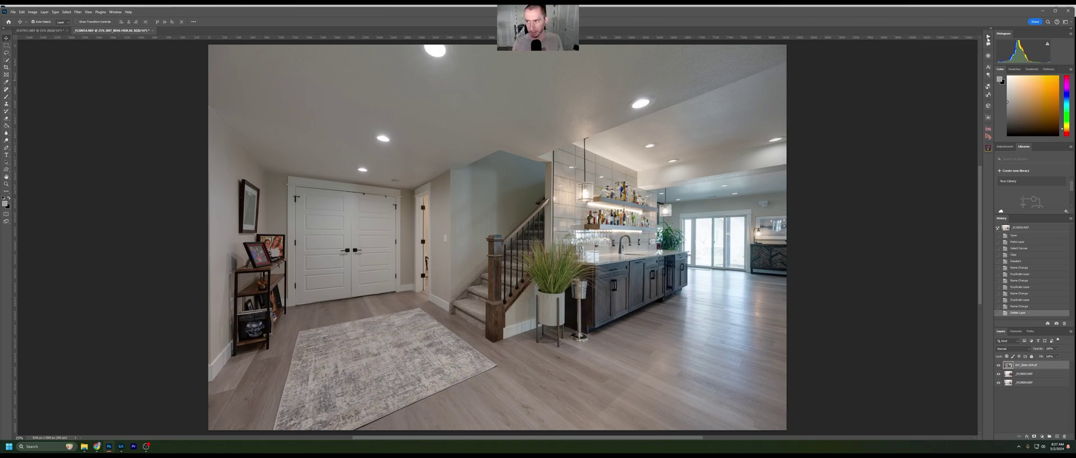
{"action": "left_click", "coordinate": [988, 38]}
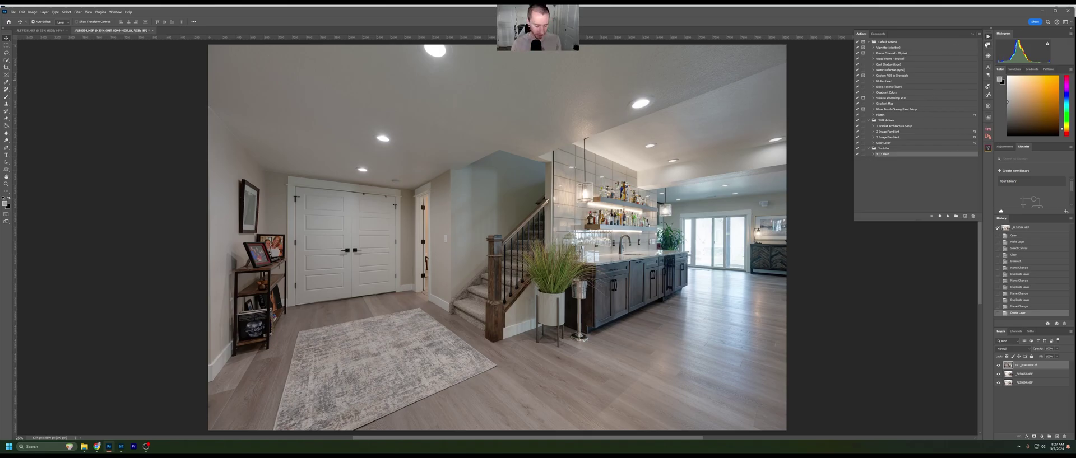
Create a YT 2 Flash action in the Youtube set and start recording
{"action": "left_click", "coordinate": [925, 185]}
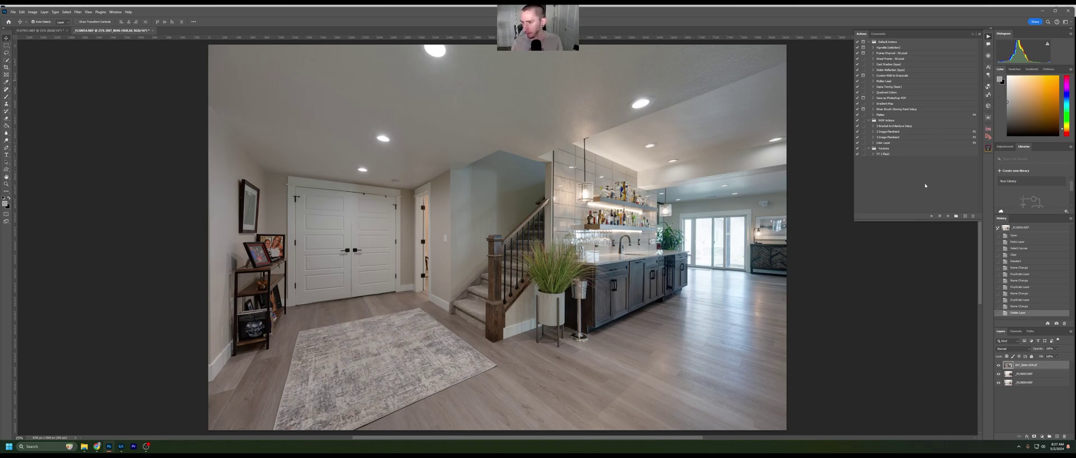
{"action": "left_click", "coordinate": [964, 216]}
{"action": "type", "text": "YT 2 Flash"}
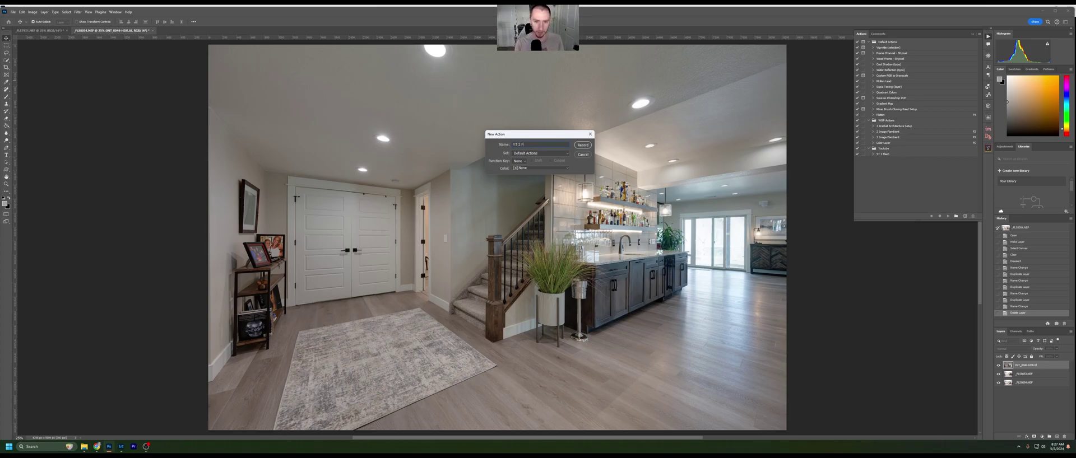
{"action": "left_click", "coordinate": [546, 156]}
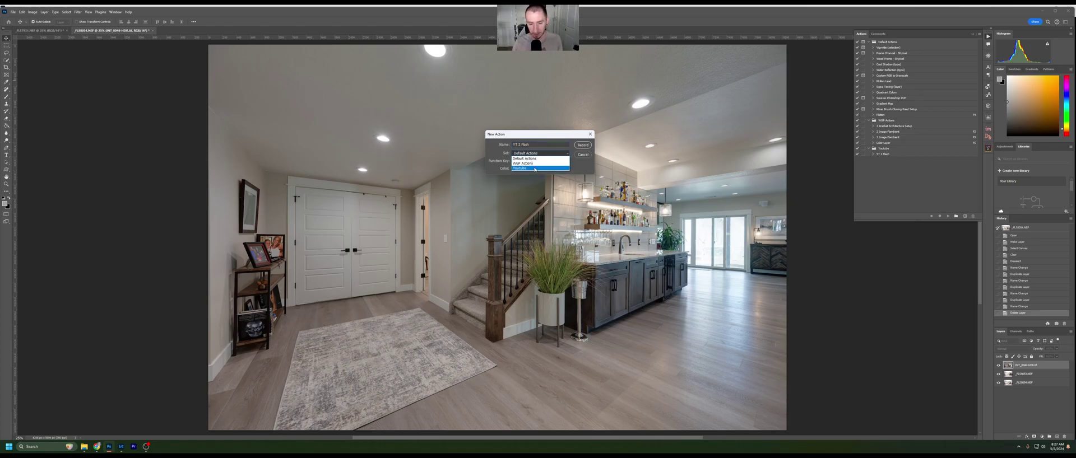
{"action": "left_click", "coordinate": [534, 168]}
{"action": "left_click", "coordinate": [583, 145]}
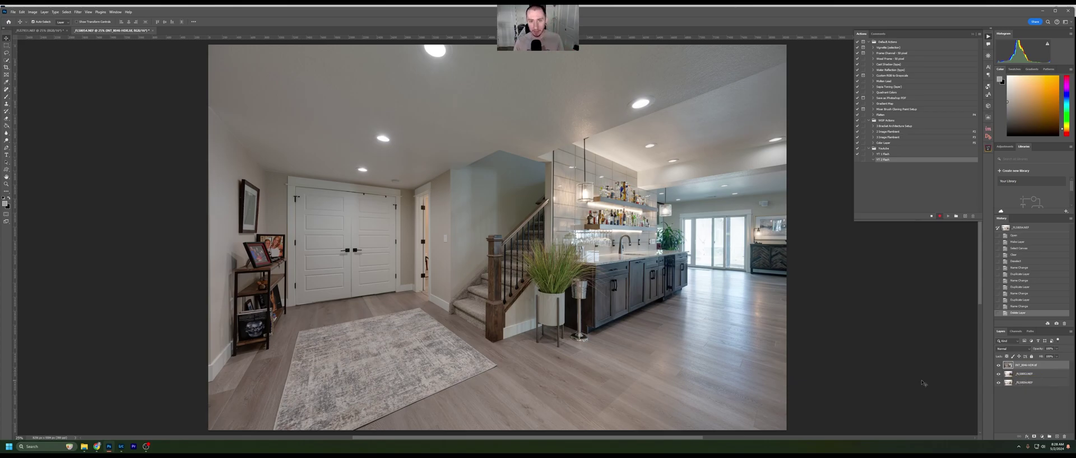
Switch back to Lightroom Classic, showing INT_8046-HDR.tif in the Develop module
{"action": "left_click", "coordinate": [121, 446]}
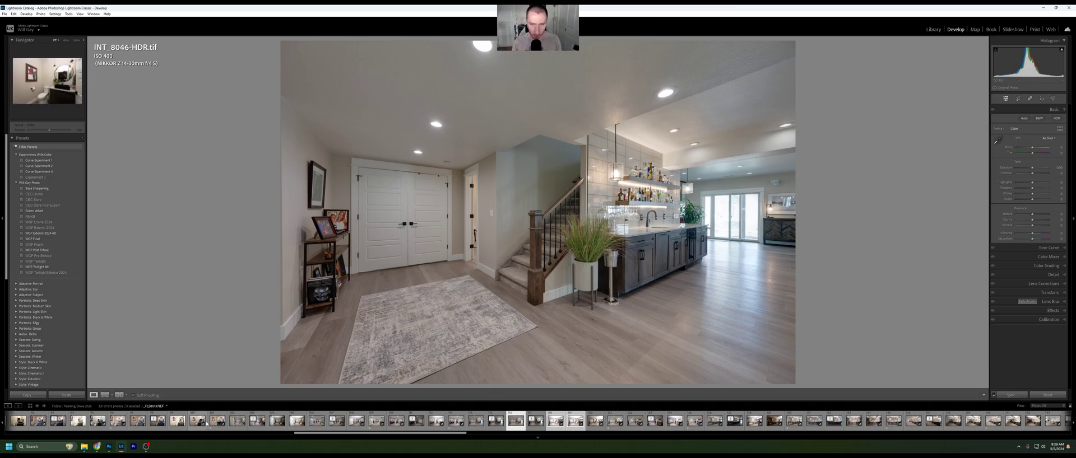
Return to Photoshop with the three-layer basement document showing
{"action": "left_click", "coordinate": [111, 450]}
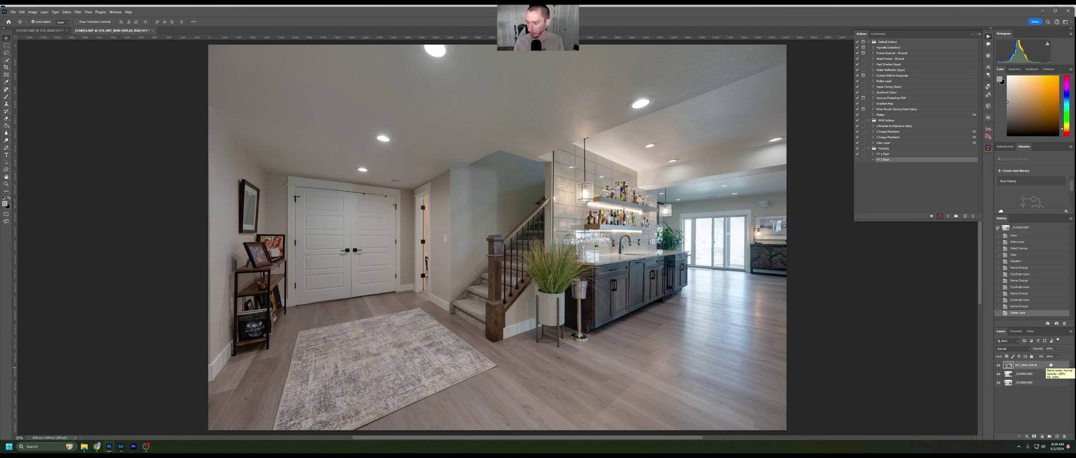
Rename the three layers from the bottom up to Flash 2, Flash and Ambient
{"action": "left_click", "coordinate": [1040, 413]}
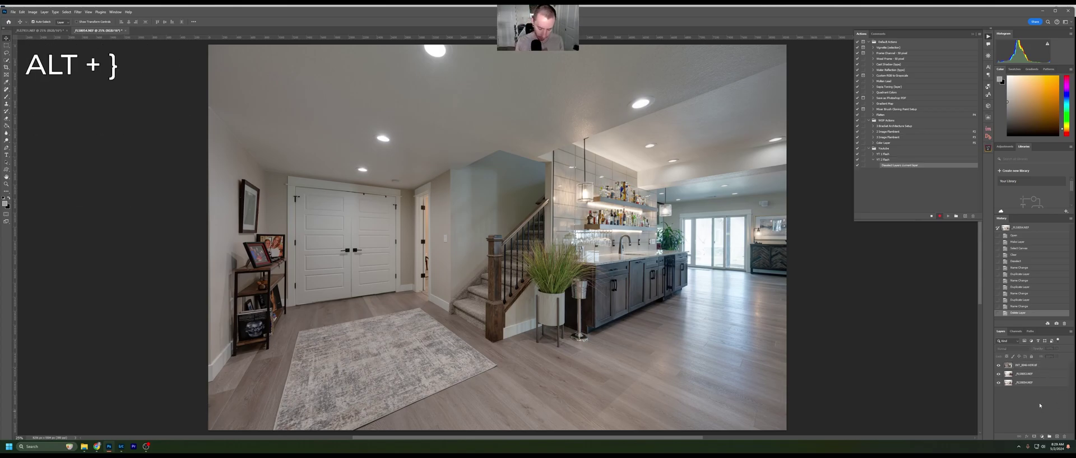
{"action": "key", "text": "alt+bracketright"}
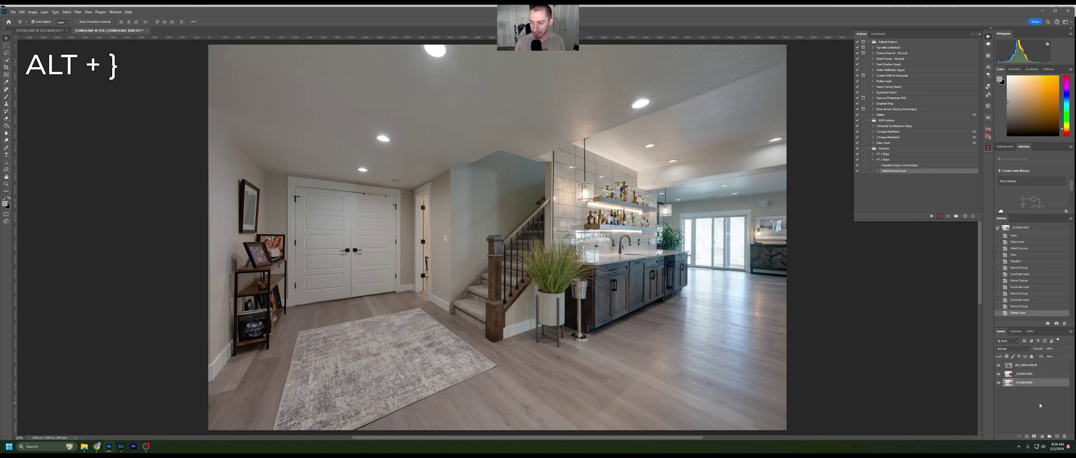
{"action": "double_click", "coordinate": [1024, 384]}
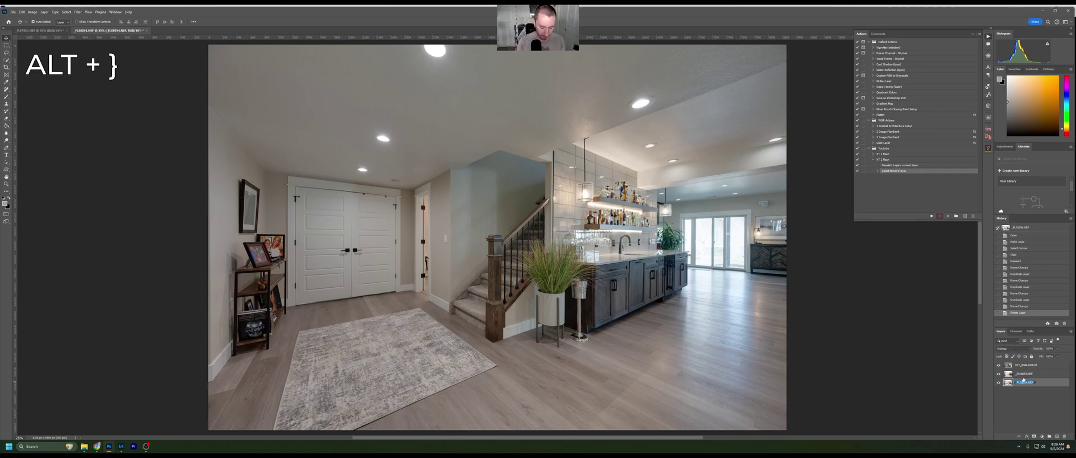
{"action": "type", "text": "Flash"}
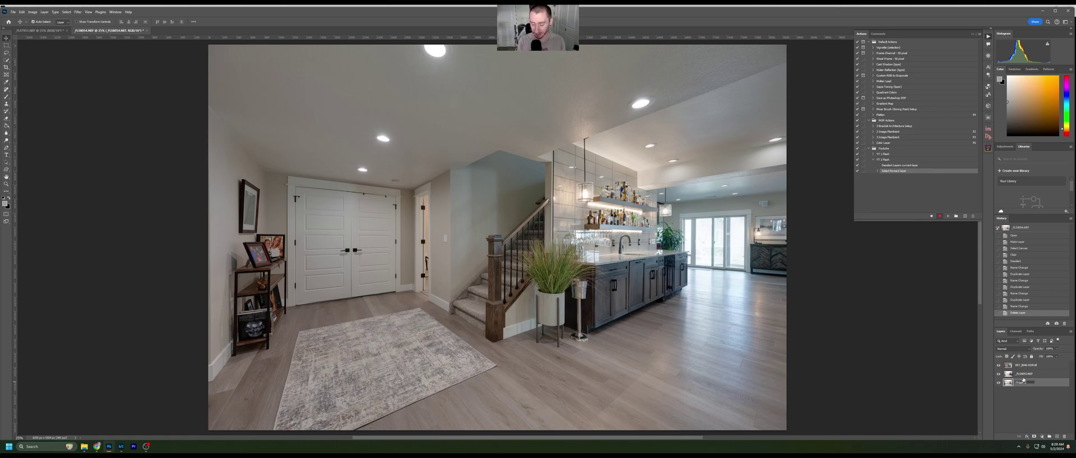
{"action": "key", "text": "Return"}
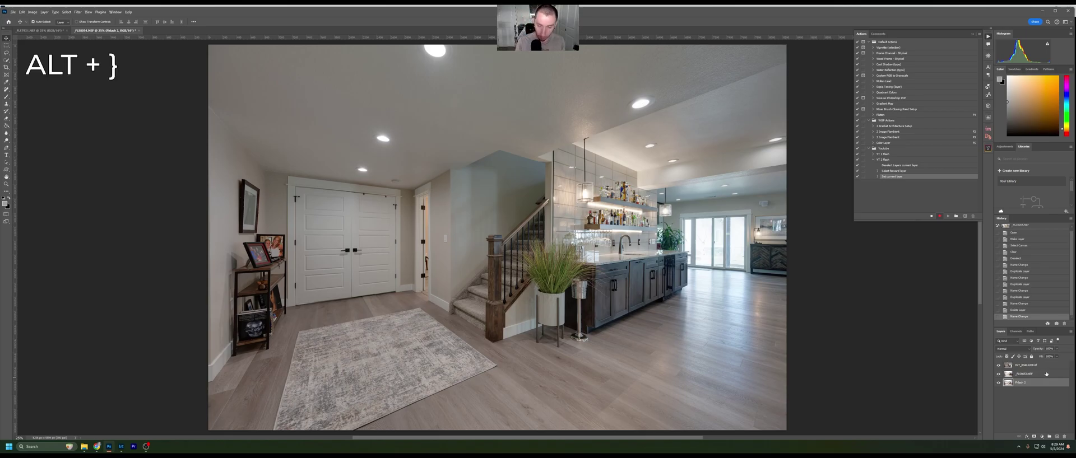
{"action": "key", "text": "alt+bracketright"}
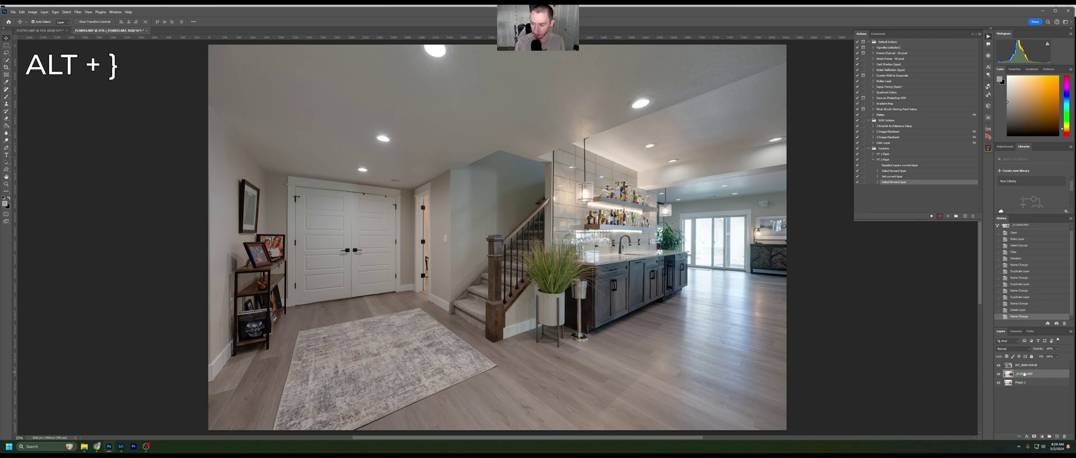
{"action": "type", "text": "F"}
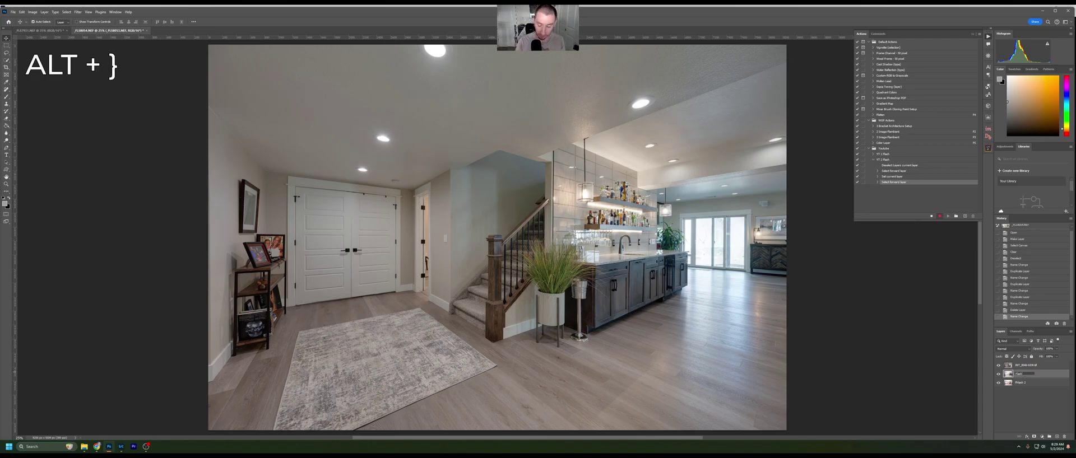
{"action": "type", "text": "lash"}
{"action": "key", "text": "Return"}
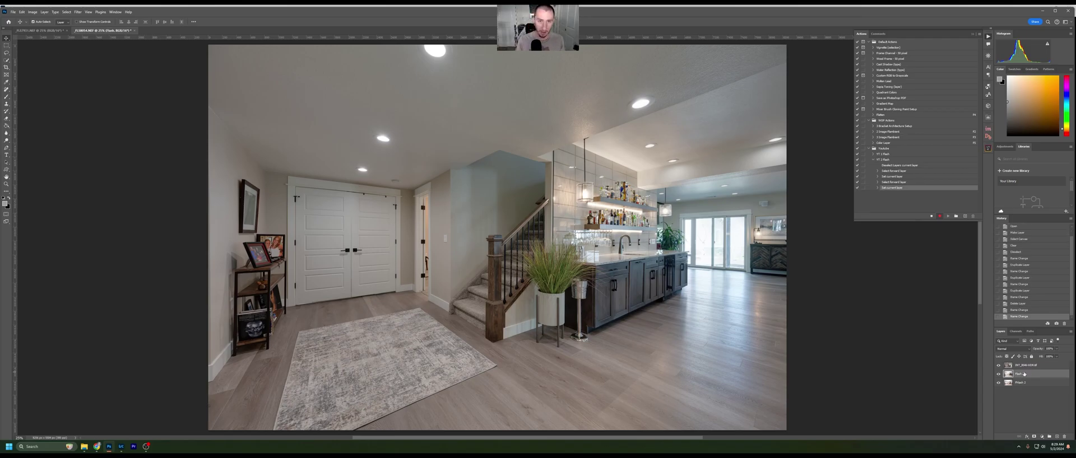
{"action": "key", "text": "alt+bracketright"}
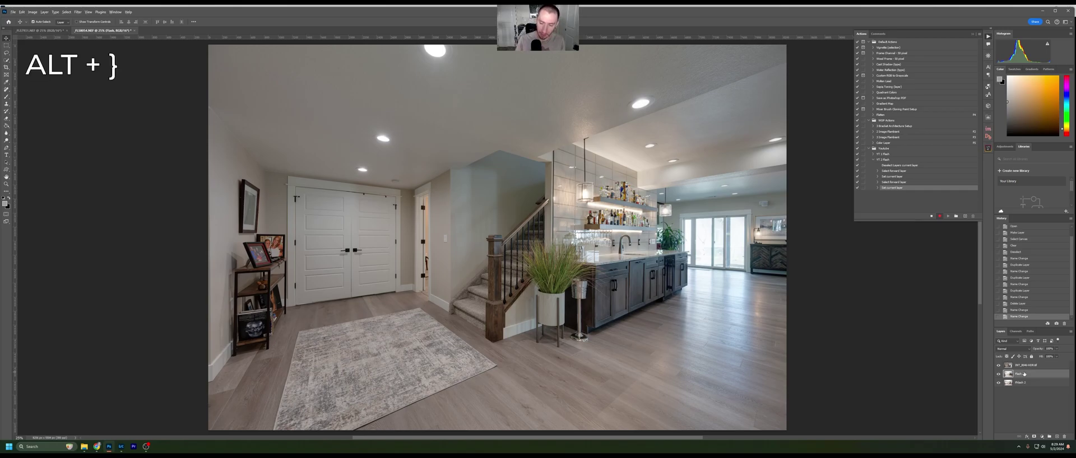
{"action": "key", "text": "alt+bracketright"}
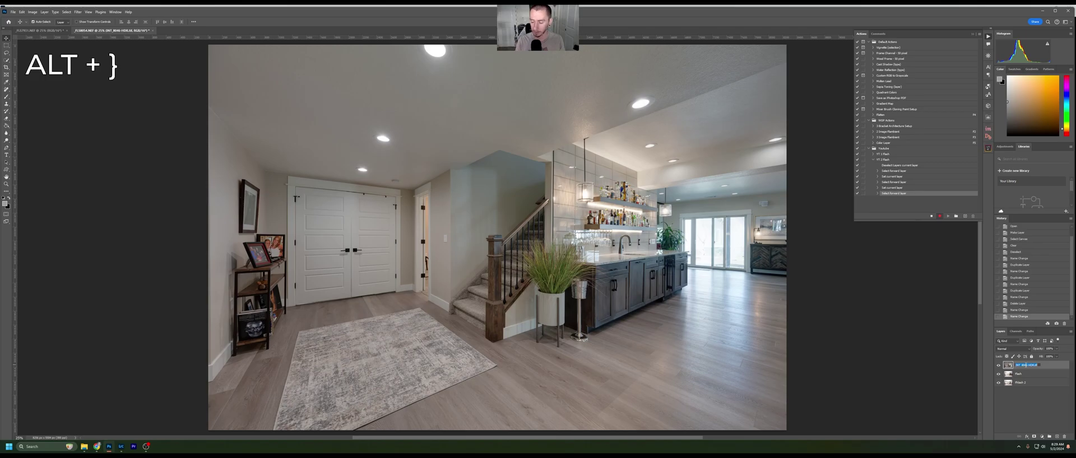
{"action": "type", "text": "Ambient"}
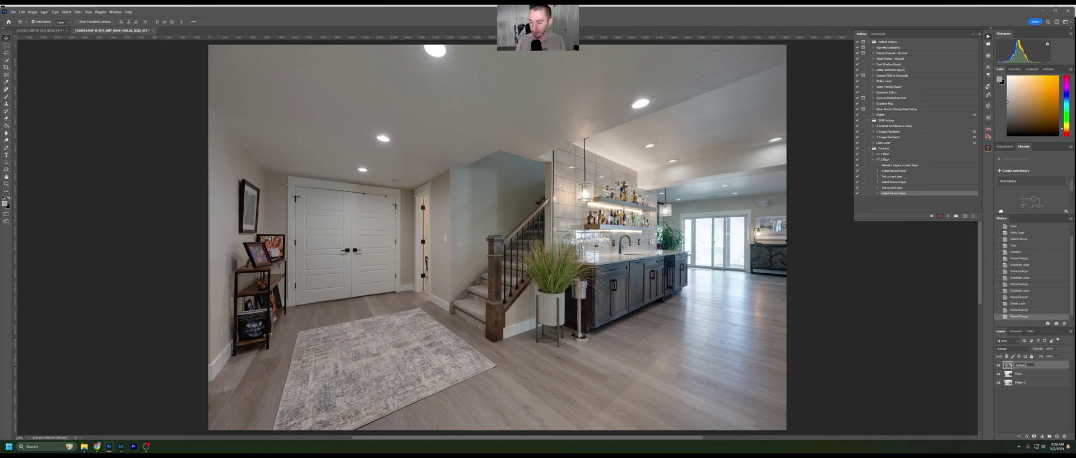
{"action": "key", "text": "Return"}
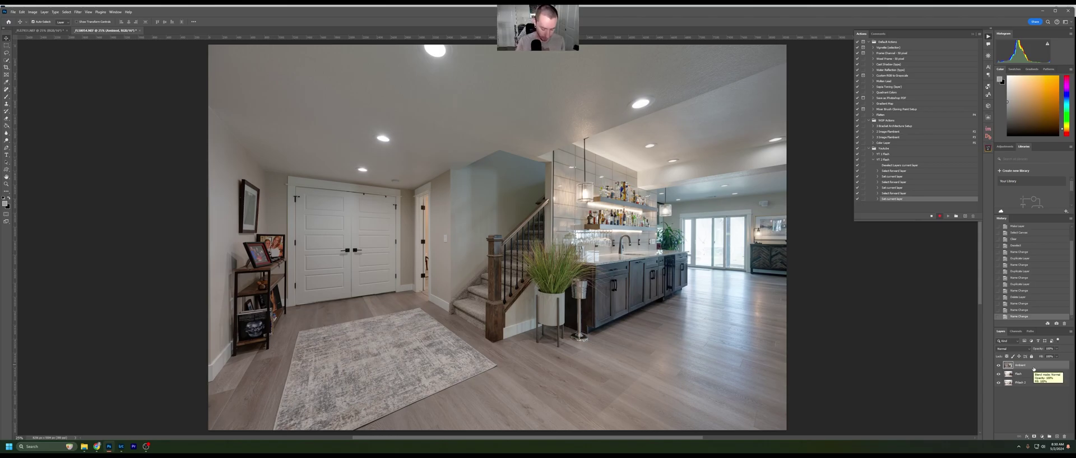
Duplicate Ambient twice and set the original Ambient layer to Luminosity blending
{"action": "key", "text": "ctrl+j"}
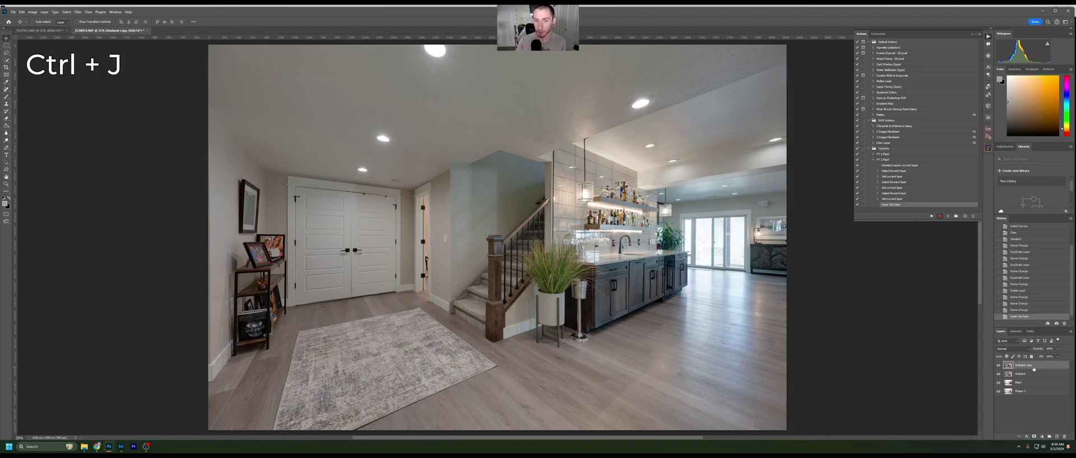
{"action": "key", "text": "ctrl+j"}
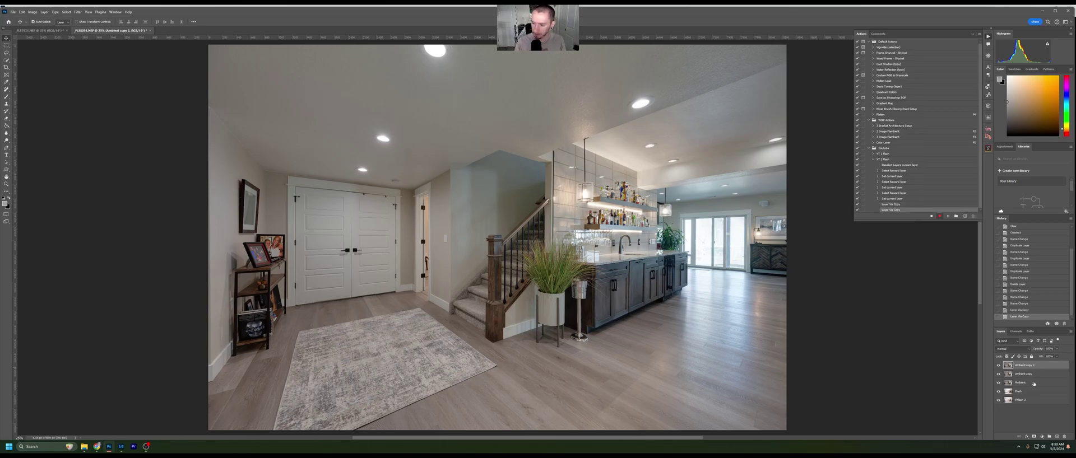
{"action": "left_click", "coordinate": [1034, 384]}
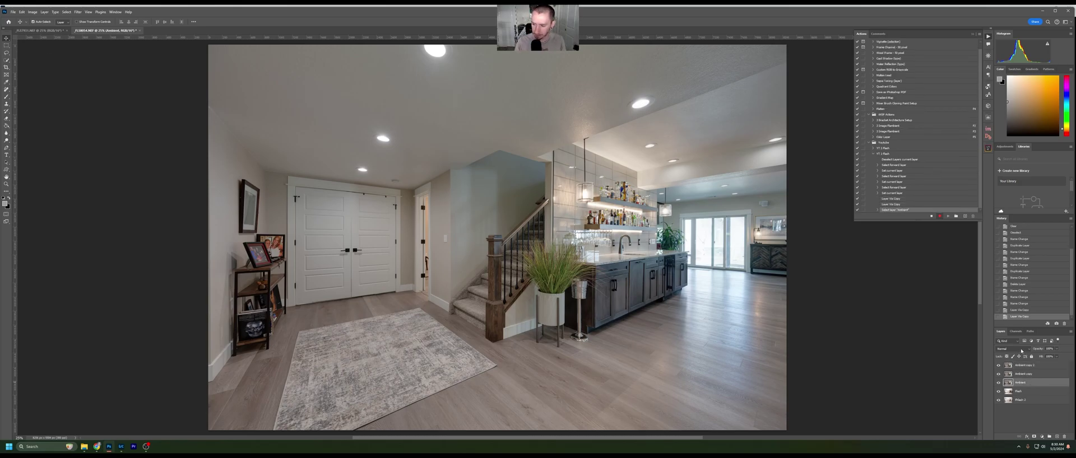
{"action": "left_click", "coordinate": [1018, 351]}
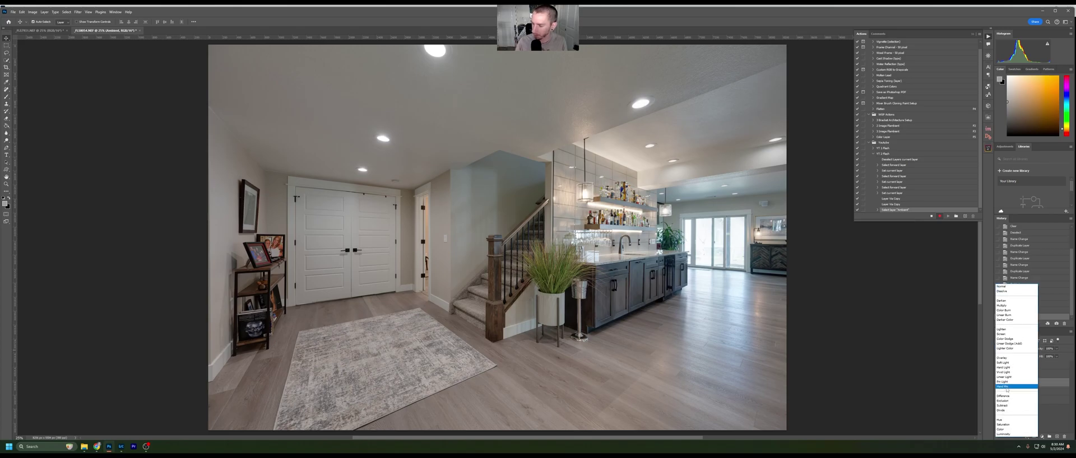
{"action": "left_click", "coordinate": [1010, 435]}
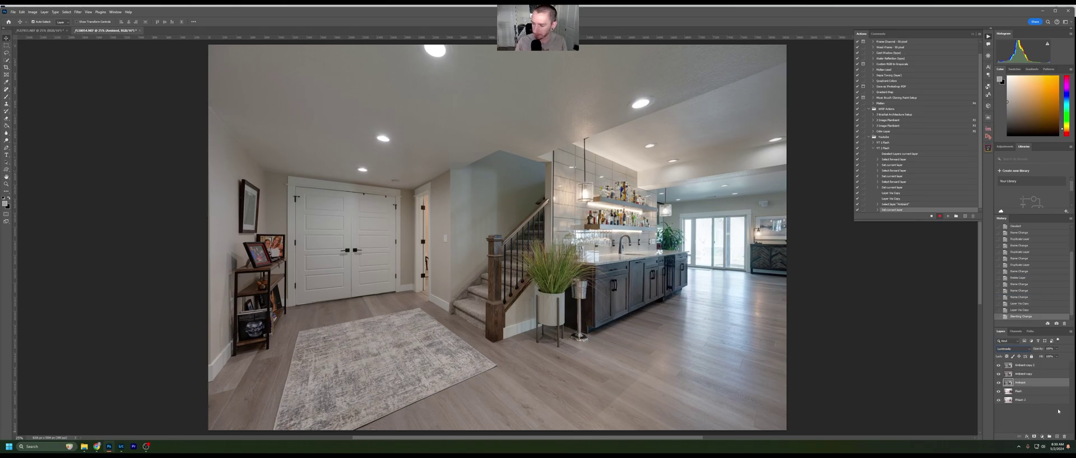
Set Ambient copy to 50% opacity and give Ambient copy 2 a black mask
{"action": "left_click", "coordinate": [1038, 373]}
{"action": "left_click", "coordinate": [1051, 349]}
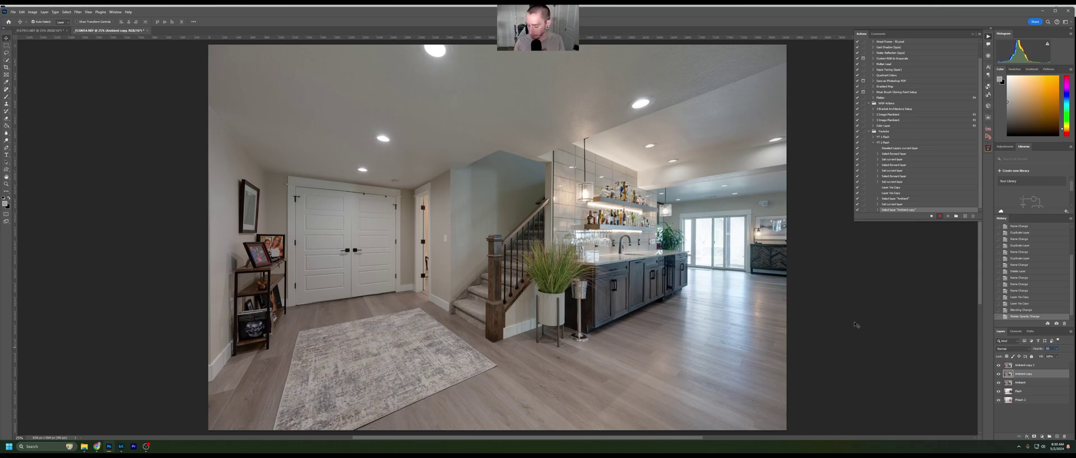
{"action": "key", "text": "Return"}
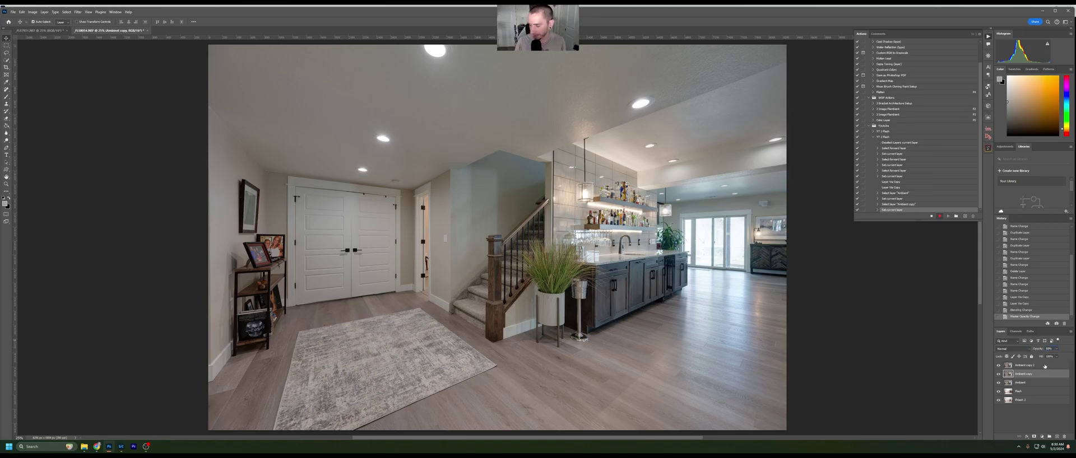
{"action": "left_click", "coordinate": [1044, 365]}
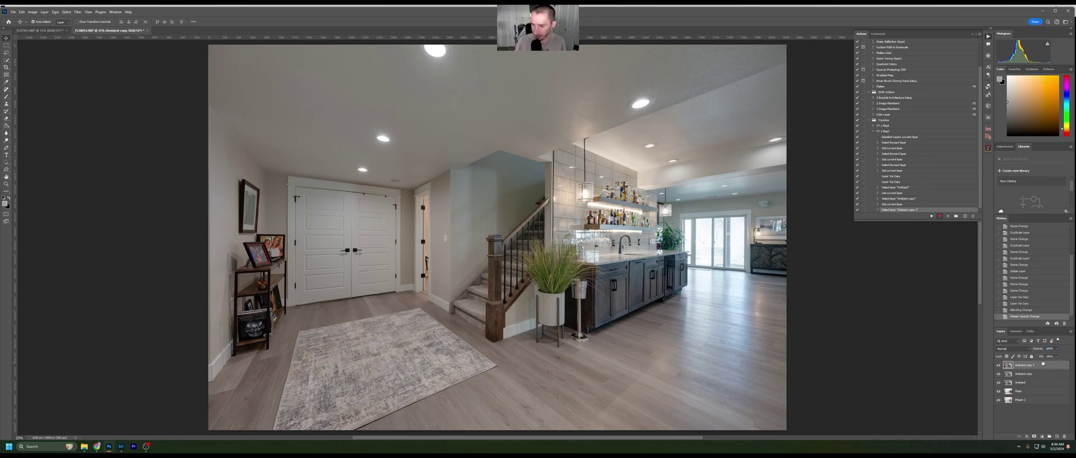
{"action": "left_click", "coordinate": [1034, 436], "text": "alt"}
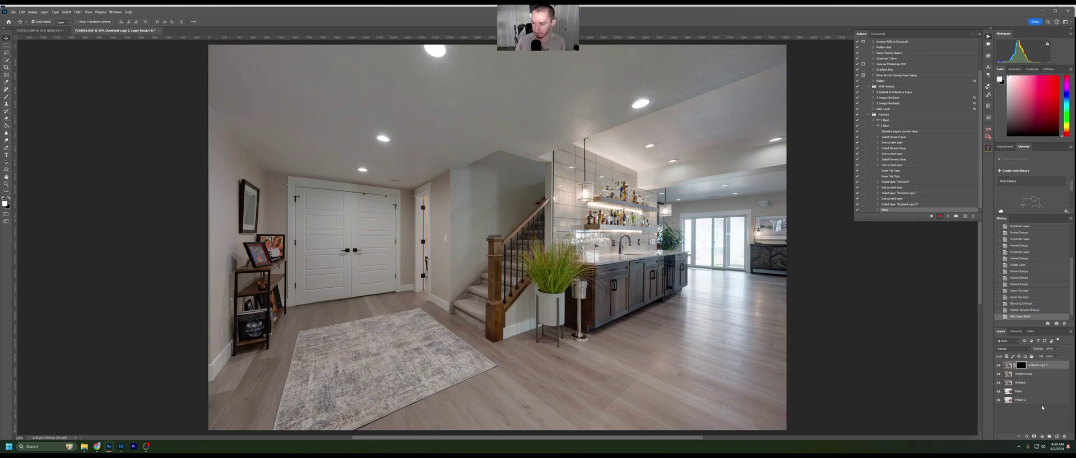
Move Flash 2 to the top, set it to Darken blending and add a black mask
{"action": "left_click", "coordinate": [1037, 364]}
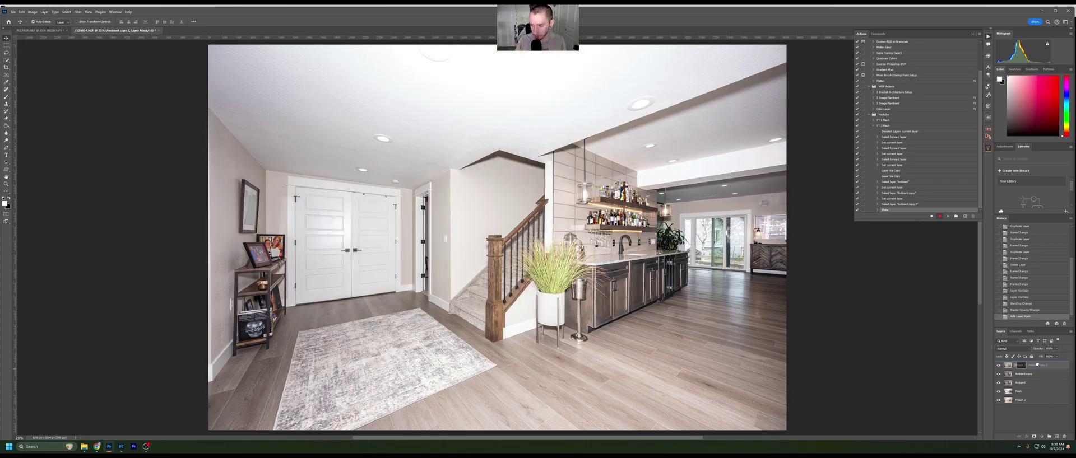
{"action": "left_click_drag", "start_coordinate": [1036, 361], "coordinate": [1040, 363]}
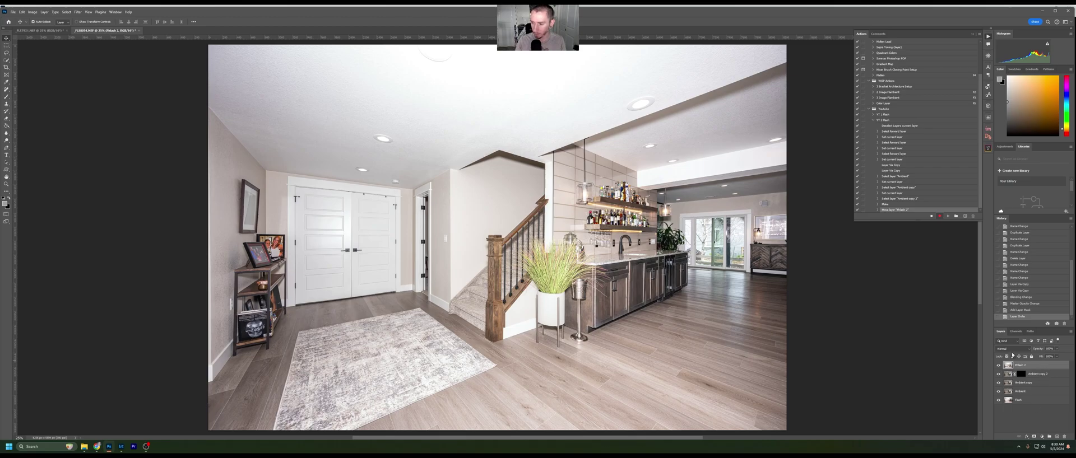
{"action": "left_click", "coordinate": [1012, 349]}
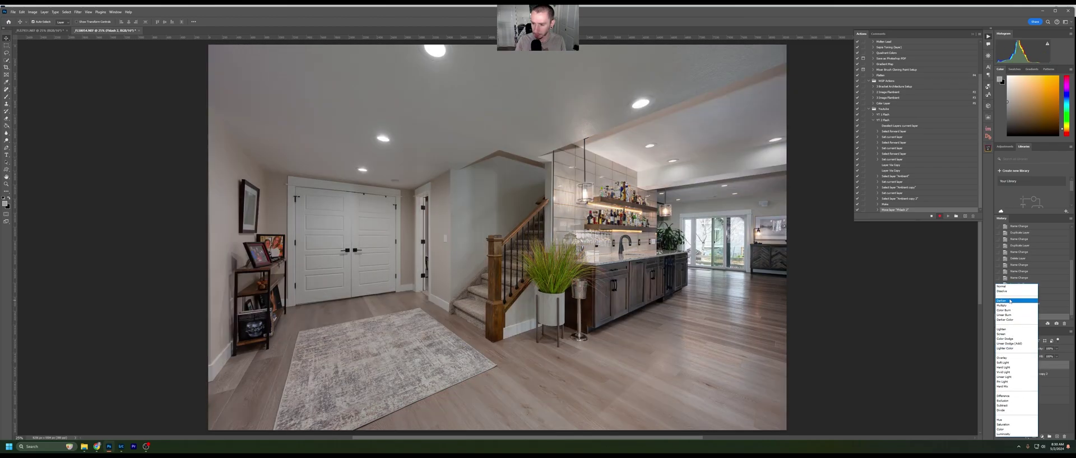
{"action": "left_click", "coordinate": [1013, 301]}
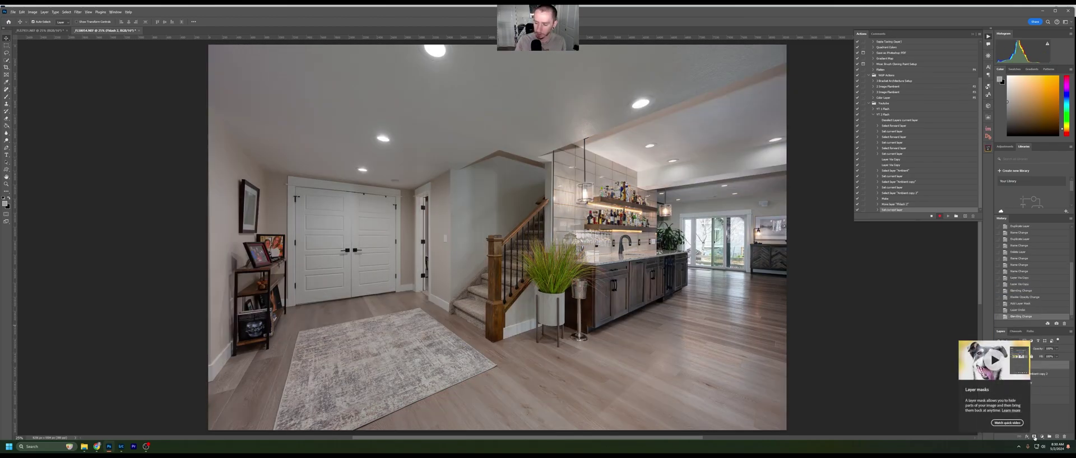
{"action": "left_click", "coordinate": [1034, 436], "text": "alt"}
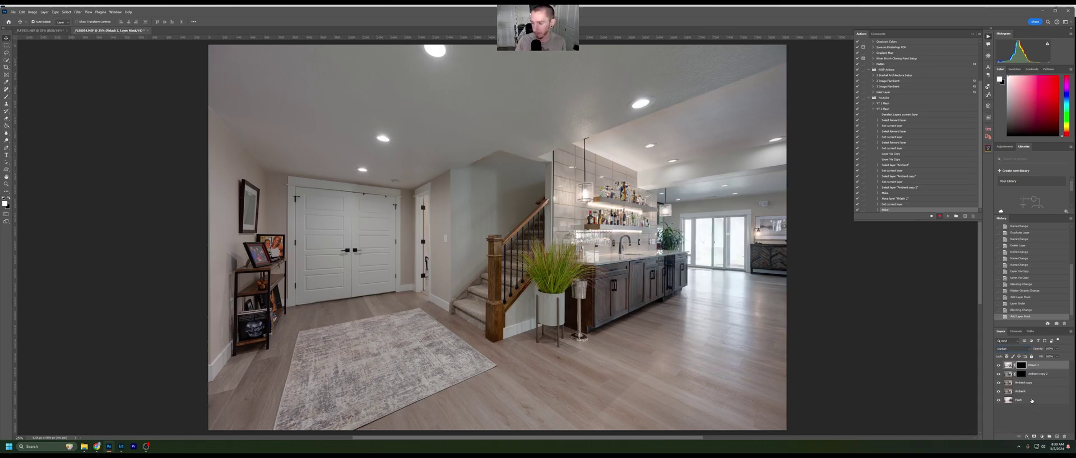
Duplicate the Flash layer, move the copy just below Flash 2 and rename it 'Windo…'
{"action": "left_click", "coordinate": [1033, 401]}
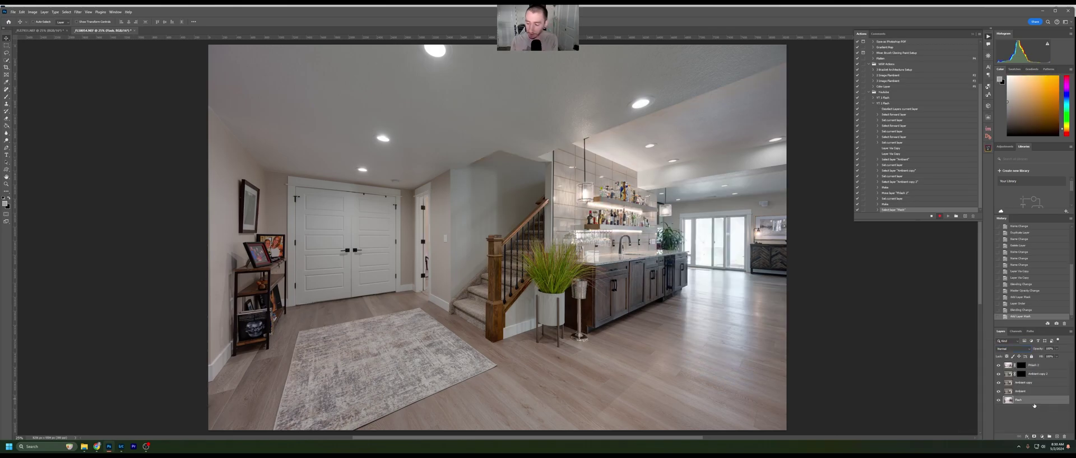
{"action": "key", "text": "ctrl+j"}
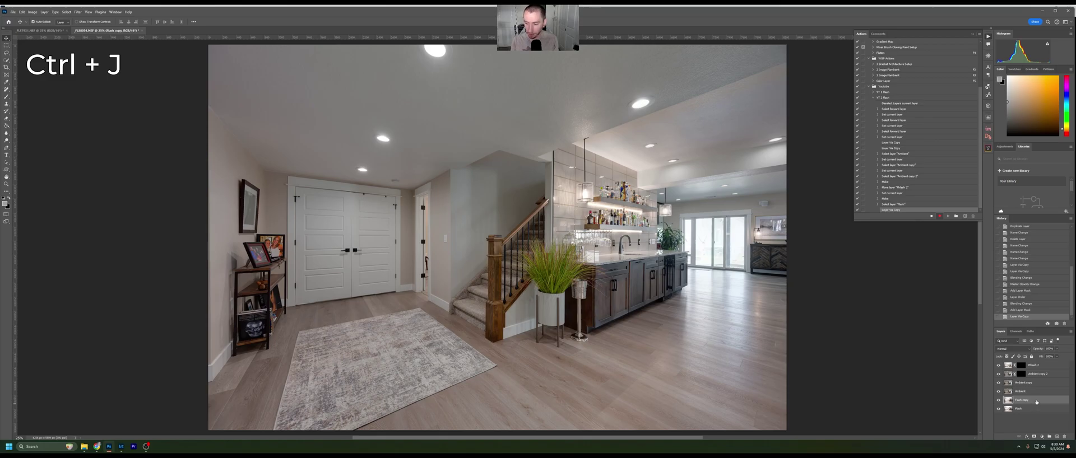
{"action": "left_click_drag", "start_coordinate": [1038, 401], "coordinate": [1038, 375]}
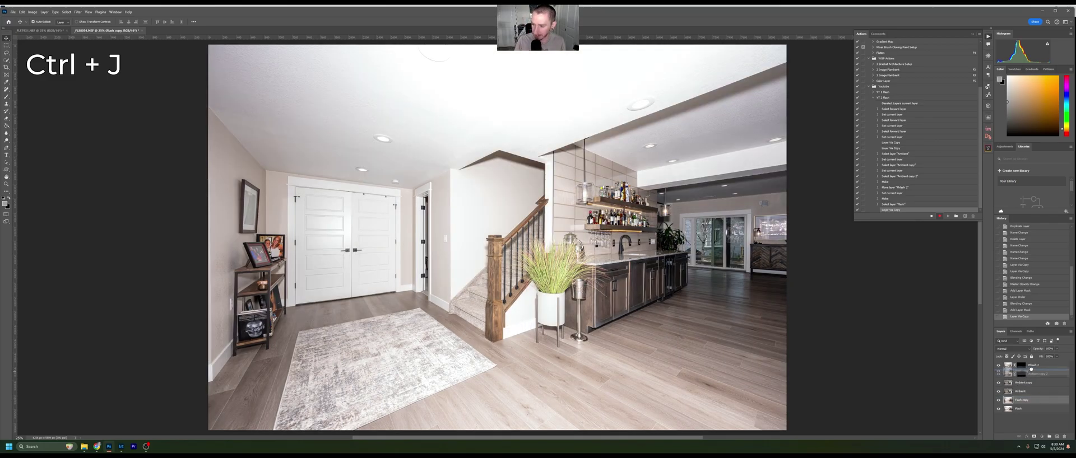
{"action": "double_click", "coordinate": [1022, 375]}
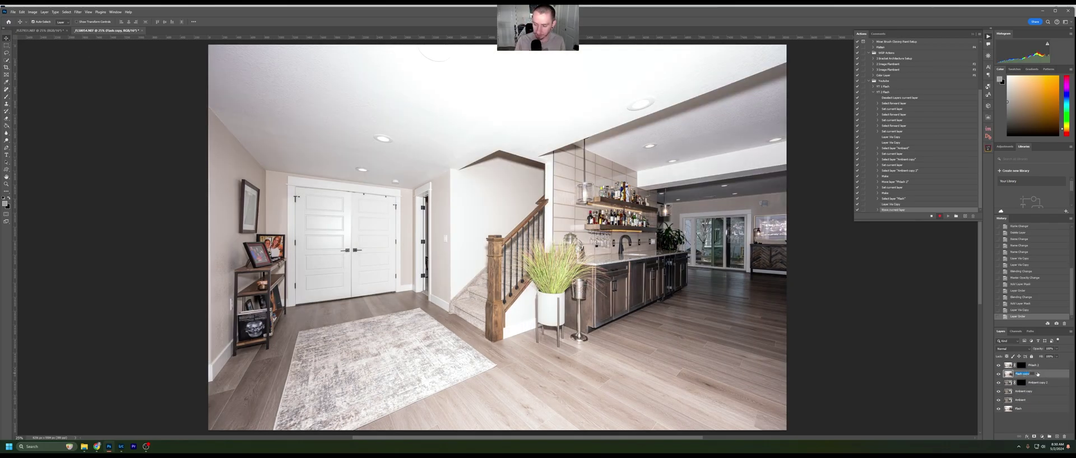
{"action": "type", "text": "Windo"}
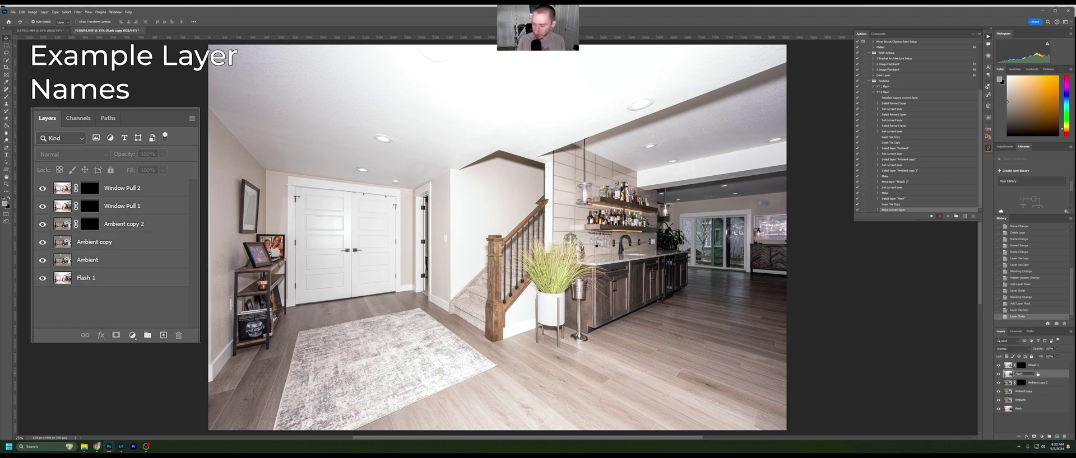
{"action": "key", "text": "Return"}
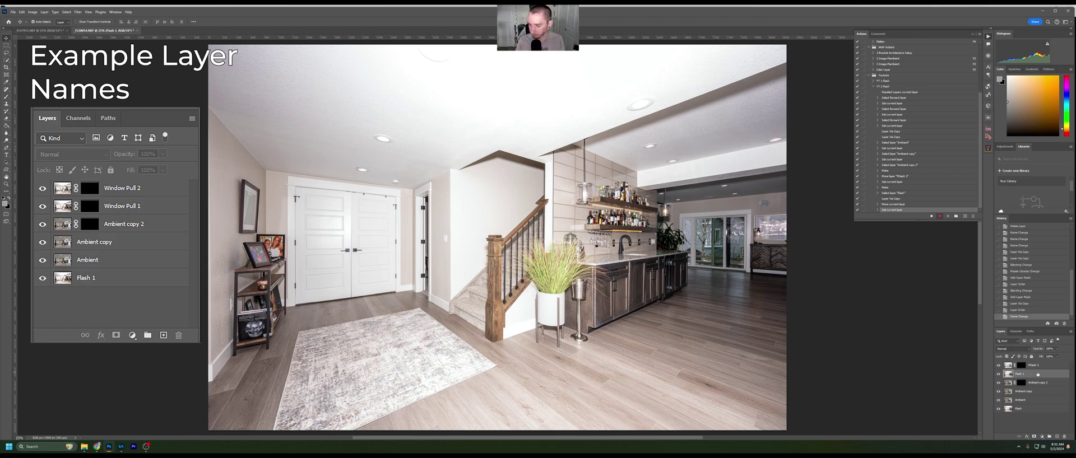
Change Flash 1's blend mode and add a black layer mask
{"action": "left_click", "coordinate": [1009, 349]}
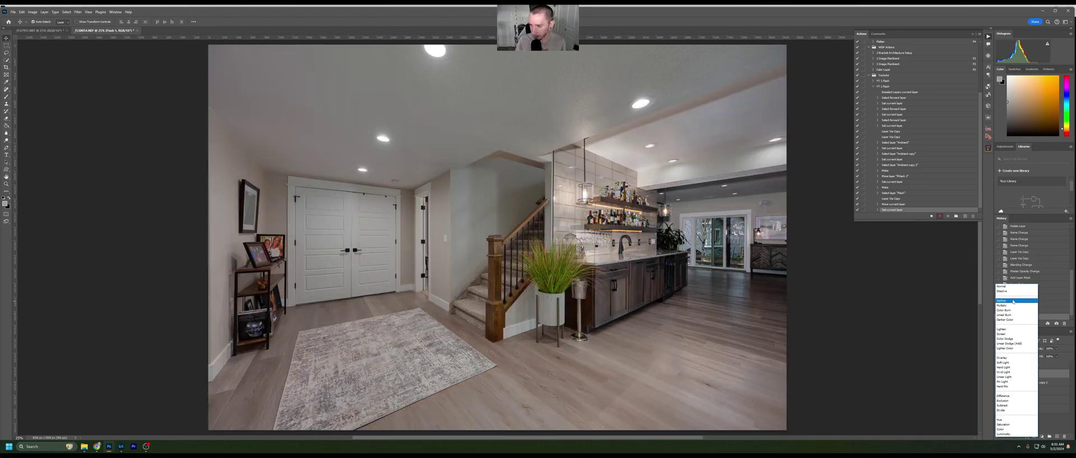
{"action": "left_click", "coordinate": [1013, 301]}
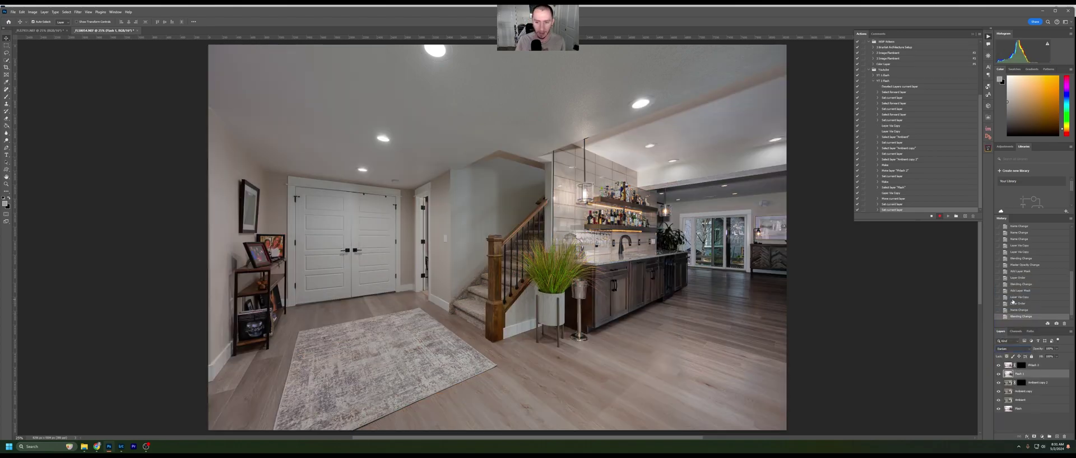
{"action": "left_click", "coordinate": [1034, 437], "text": "alt"}
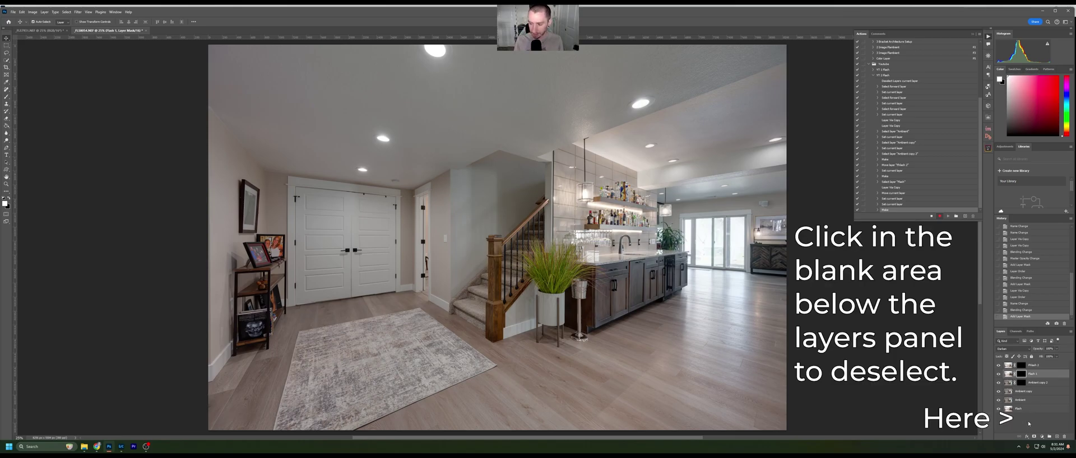
Stop recording YT 2 Flash and step history back to the duplicated-layers state
{"action": "left_click", "coordinate": [1016, 427]}
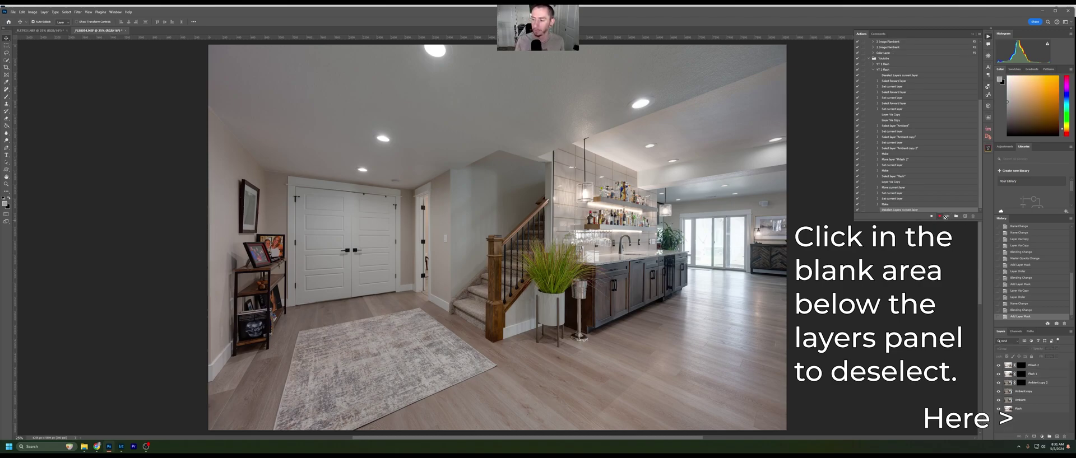
{"action": "left_click", "coordinate": [931, 217]}
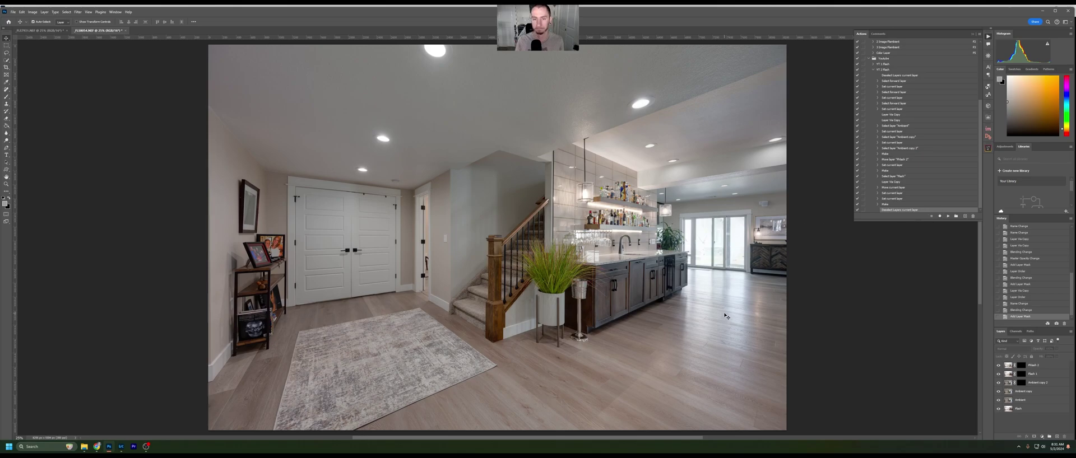
{"action": "scroll", "coordinate": [1038, 289], "scroll_direction": "up", "scroll_amount": 10}
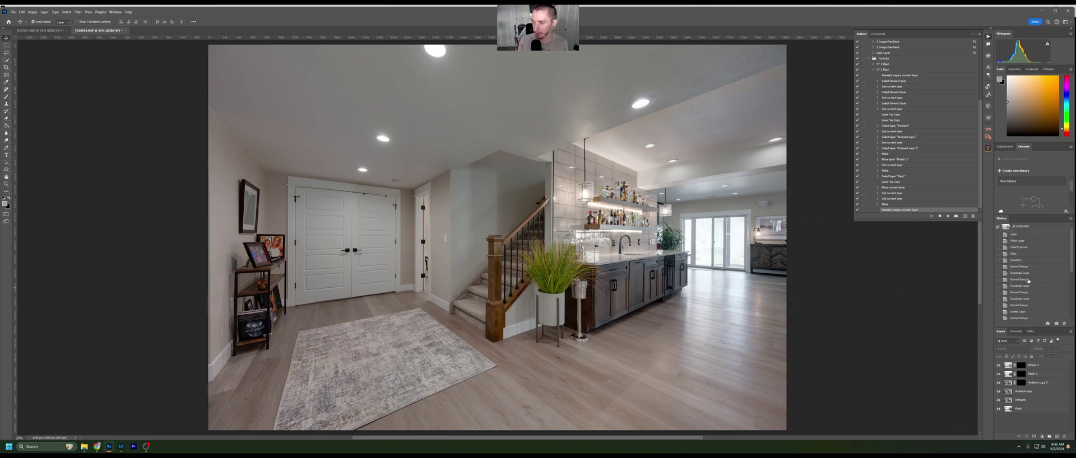
{"action": "left_click", "coordinate": [1019, 236]}
{"action": "left_click_drag", "start_coordinate": [1020, 250], "coordinate": [1028, 312]}
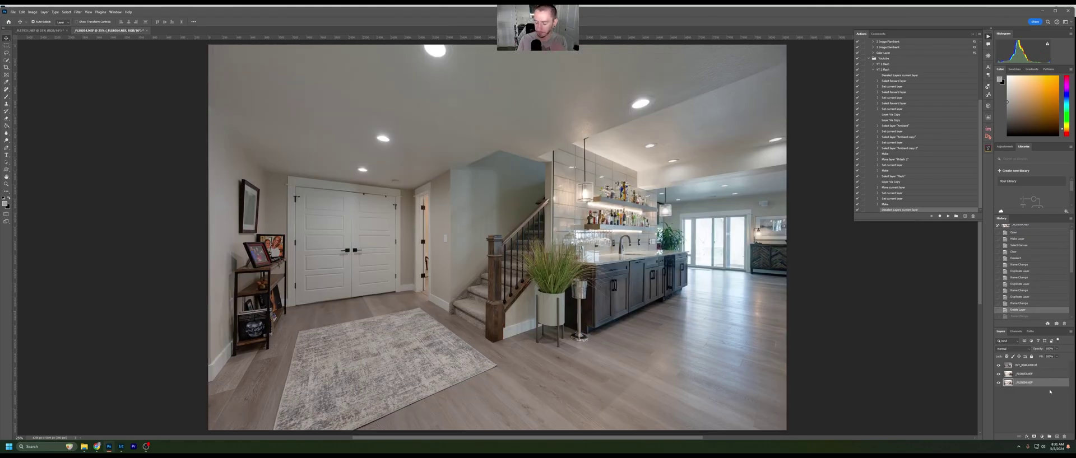
Select the _FLS8053.NEF layer and collapse the YT 2 Flash action's steps
{"action": "left_click", "coordinate": [1044, 375]}
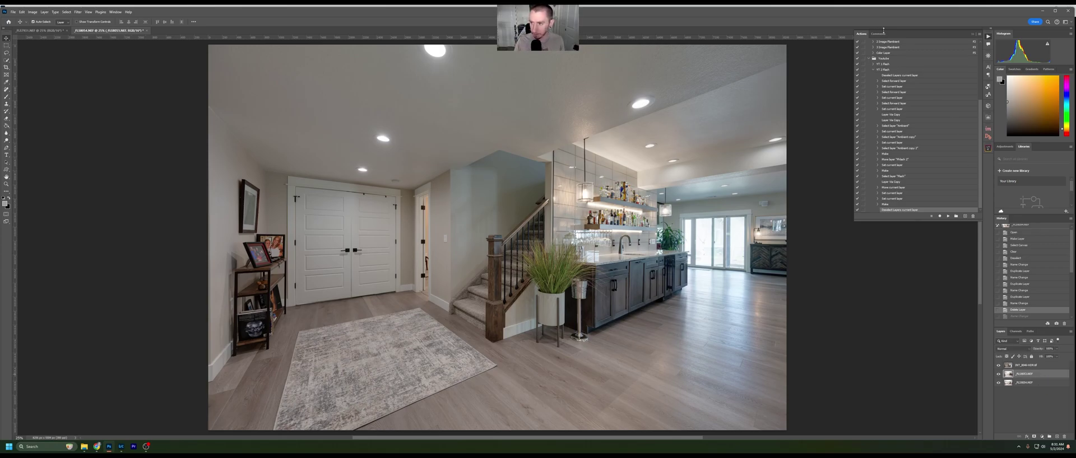
{"action": "left_click", "coordinate": [872, 70]}
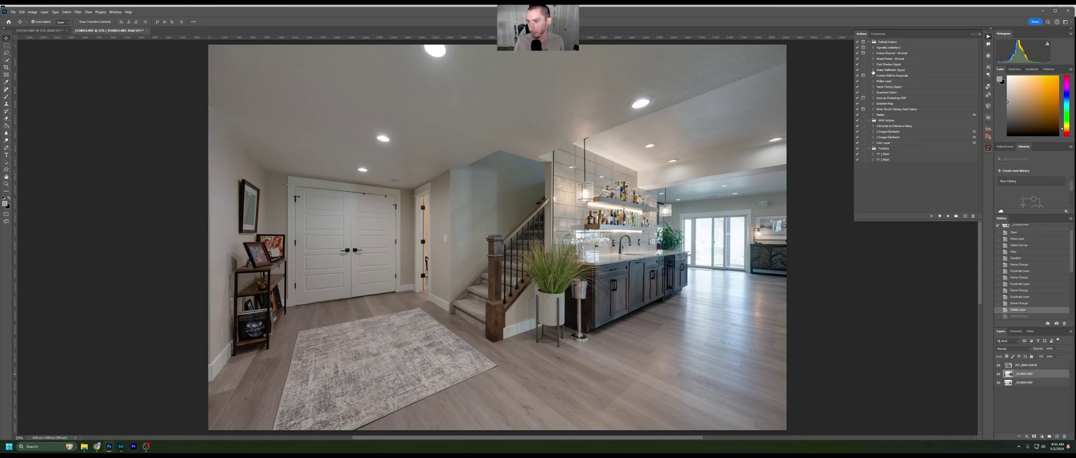
{"action": "left_click", "coordinate": [888, 160]}
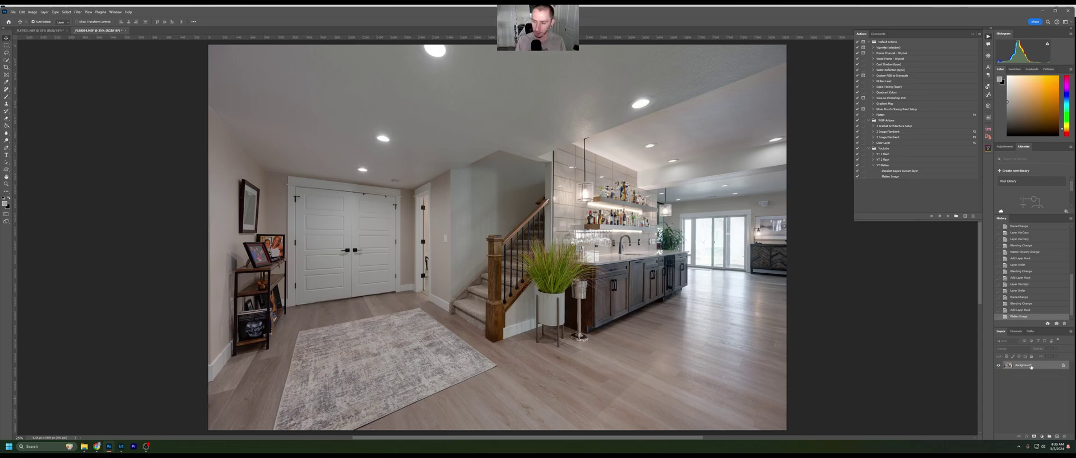
Start recording a new YT Color action in the Youtube set and add an empty Layer 1
{"action": "left_click", "coordinate": [891, 149]}
{"action": "left_click", "coordinate": [965, 217]}
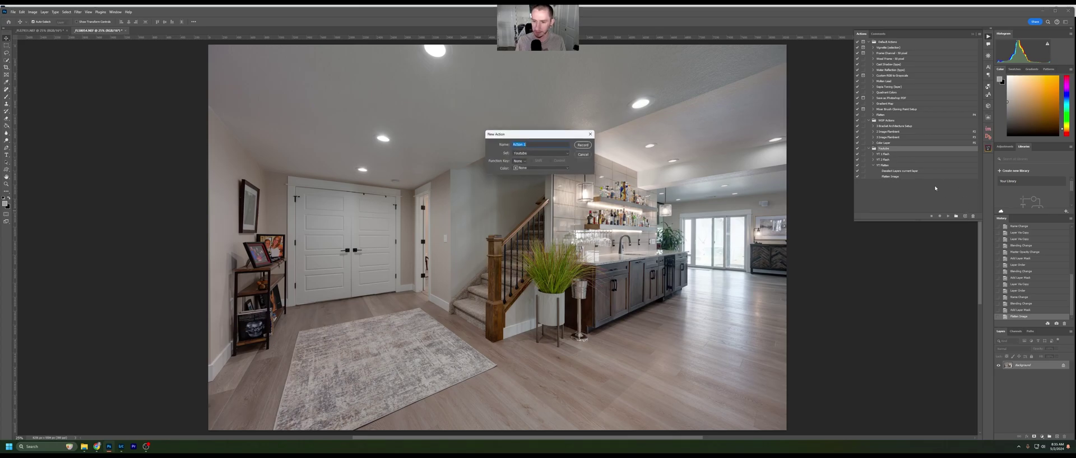
{"action": "type", "text": "Colo"}
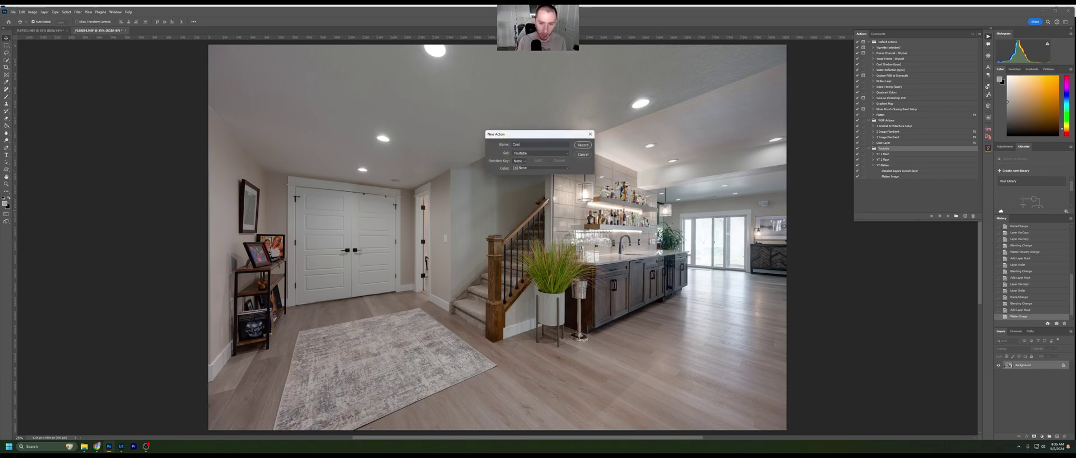
{"action": "key", "text": "BackSpace"}
{"action": "type", "text": "YT Color"}
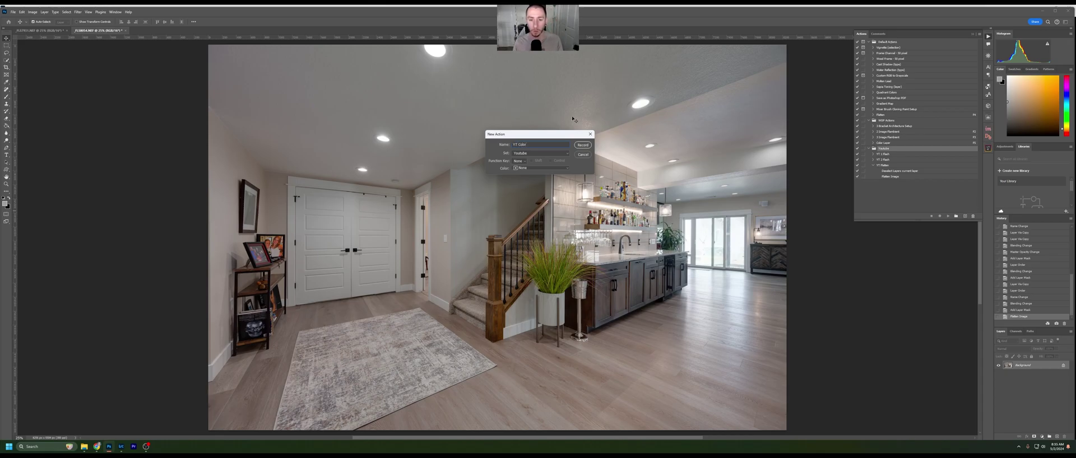
{"action": "left_click", "coordinate": [583, 144]}
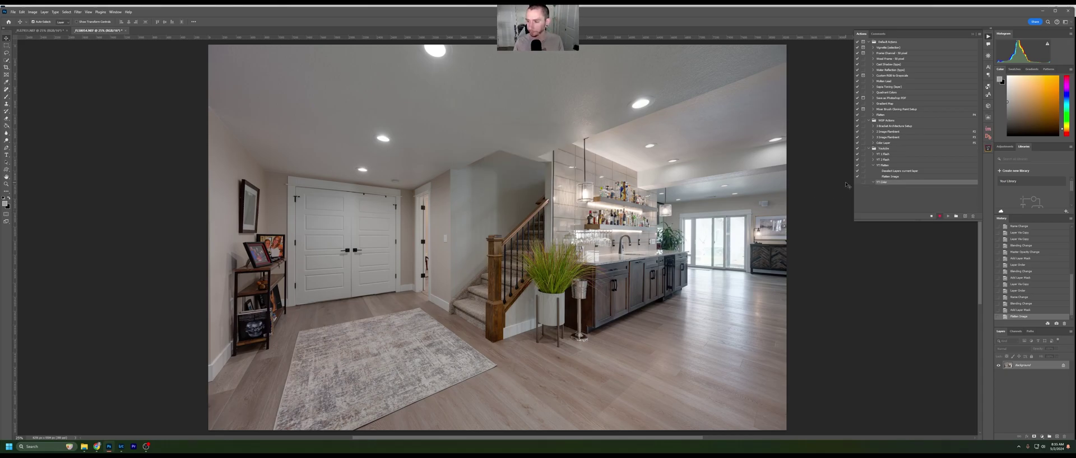
{"action": "left_click", "coordinate": [1057, 437]}
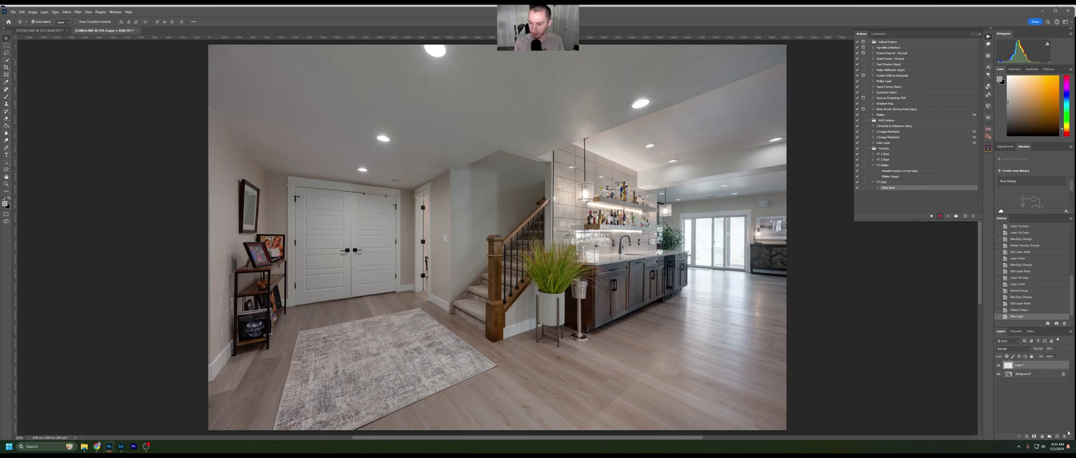
Rename Layer 1 to Color Cast and set it to Color blend mode
{"action": "double_click", "coordinate": [1022, 365]}
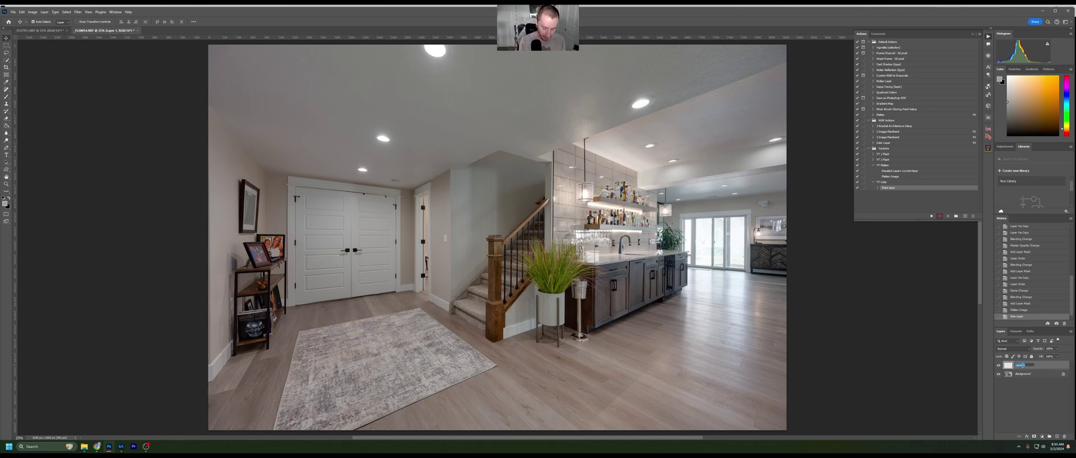
{"action": "type", "text": "Color Cast"}
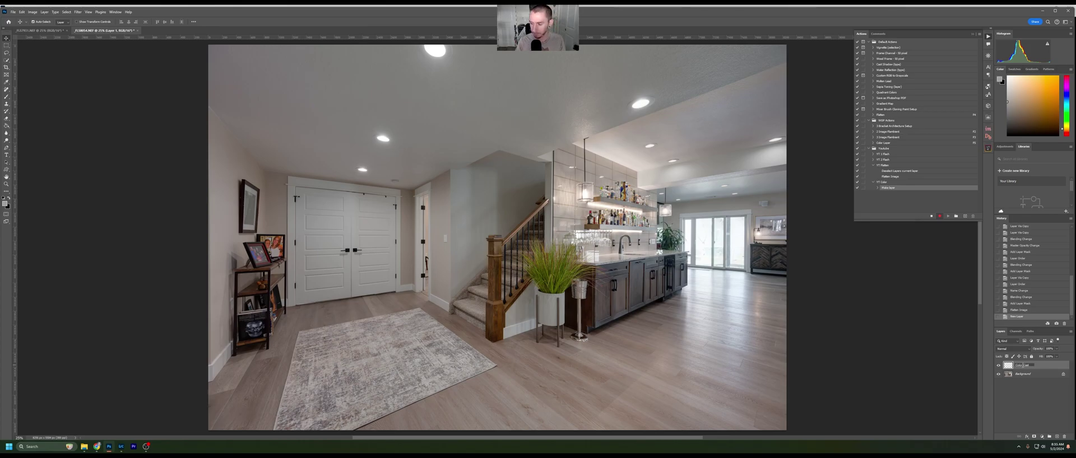
{"action": "key", "text": "Return"}
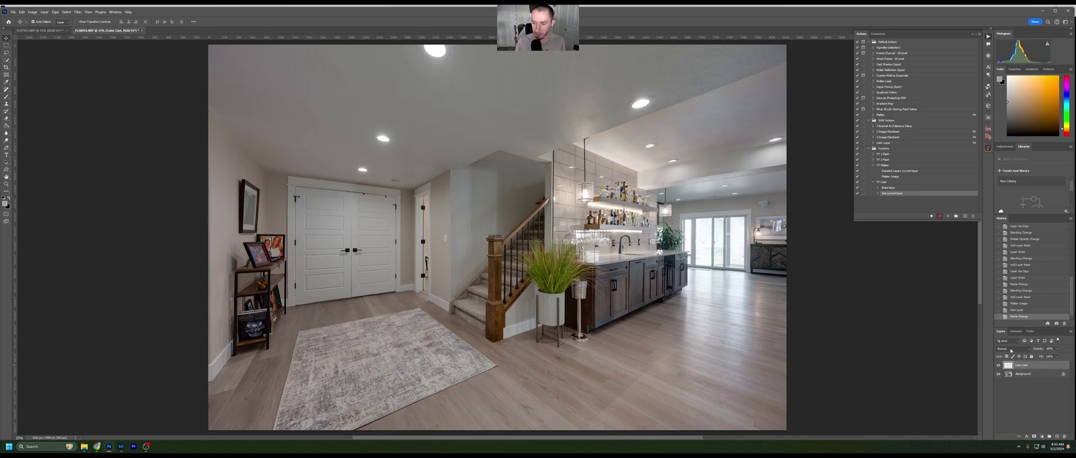
{"action": "left_click", "coordinate": [1014, 350]}
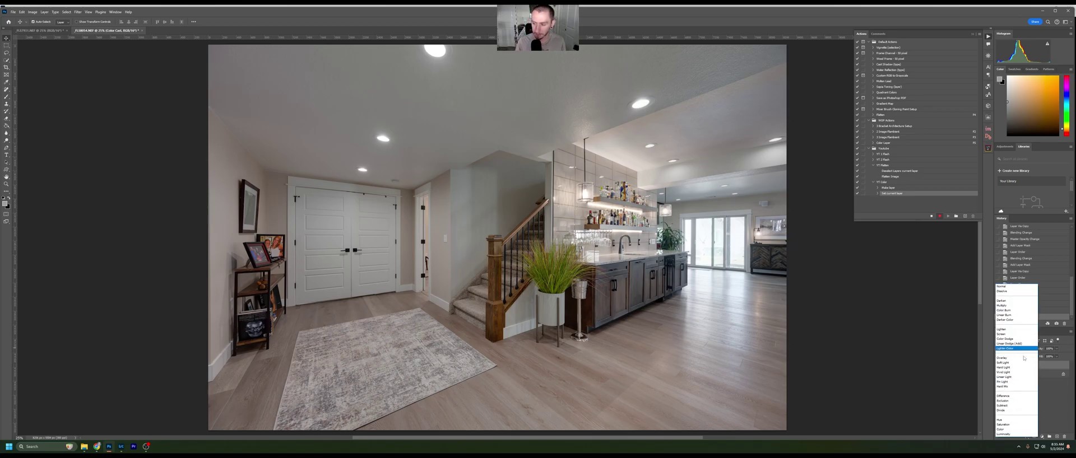
{"action": "left_click", "coordinate": [1006, 430]}
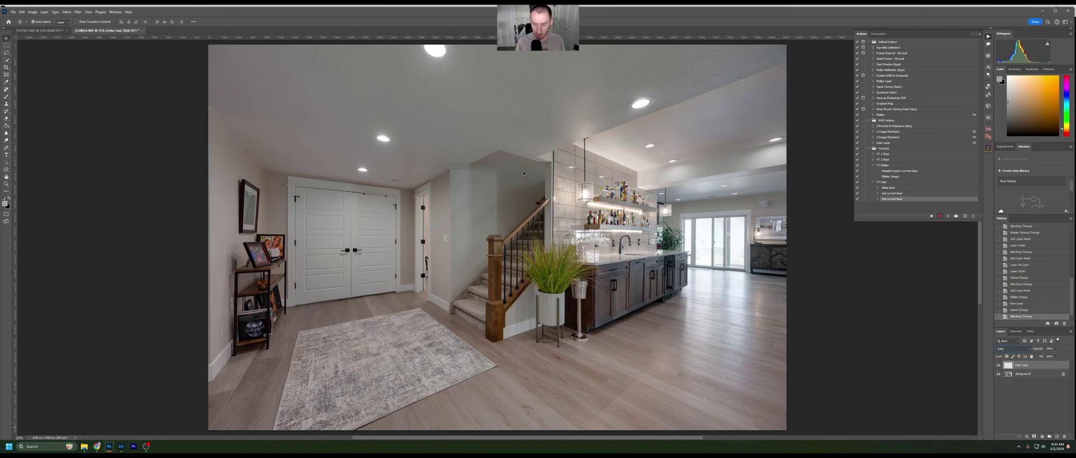
Deselect the layer, switch to the Brush tool and stop recording YT Color
{"action": "left_click", "coordinate": [1042, 405]}
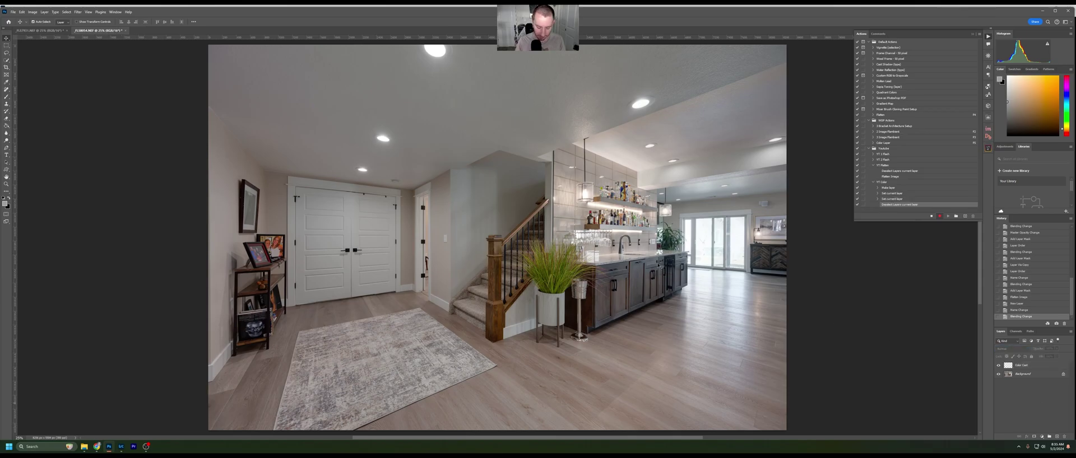
{"action": "key", "text": "b"}
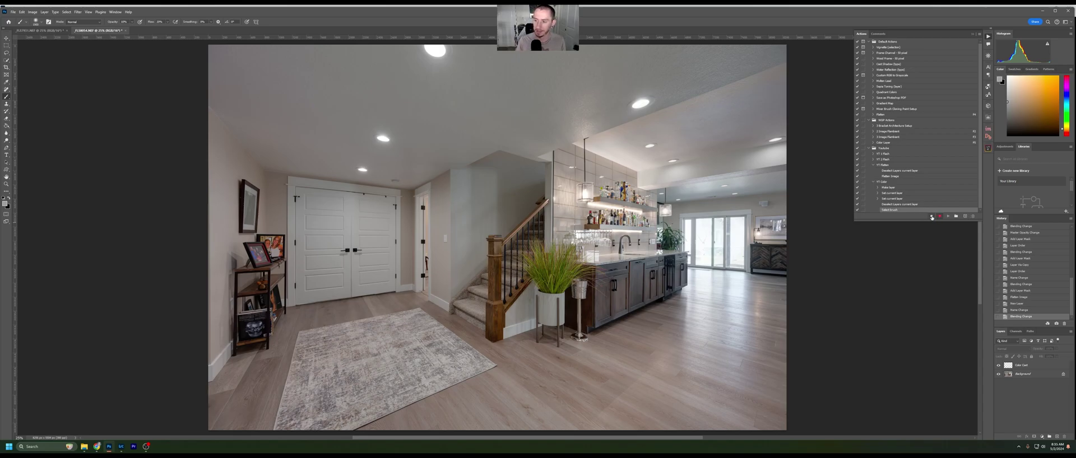
{"action": "left_click", "coordinate": [931, 216]}
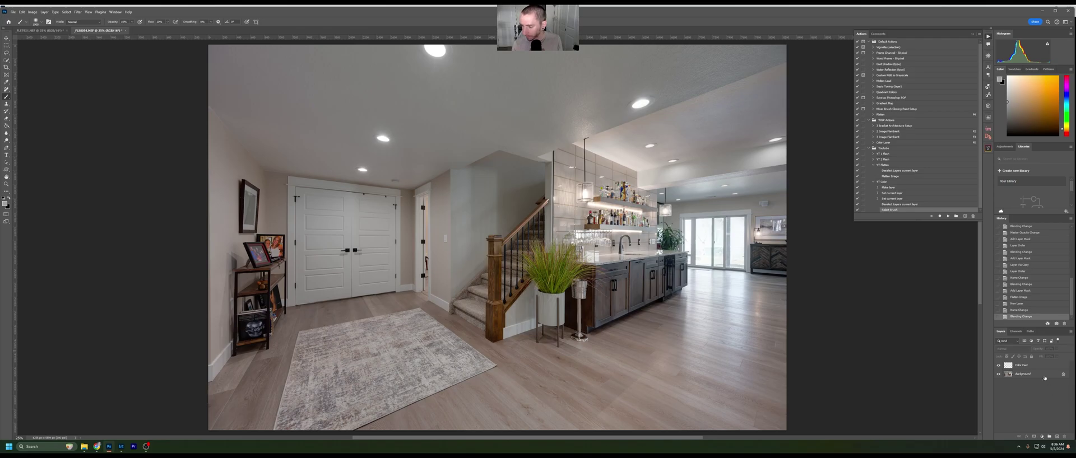
Revert history to the Flatten Image state and play the YT Color action on it
{"action": "left_click", "coordinate": [1020, 252]}
{"action": "left_click", "coordinate": [1020, 271]}
{"action": "left_click", "coordinate": [1020, 284]}
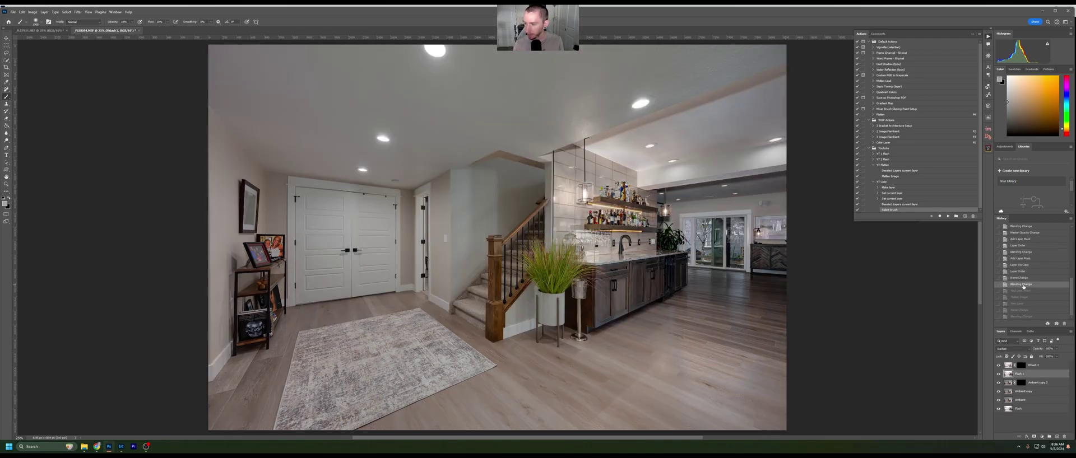
{"action": "left_click", "coordinate": [1020, 304]}
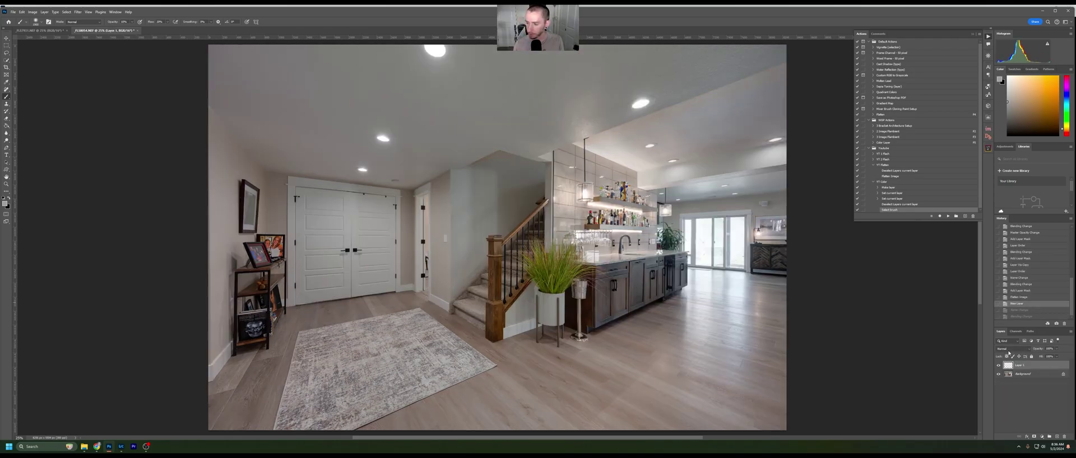
{"action": "left_click", "coordinate": [1019, 297]}
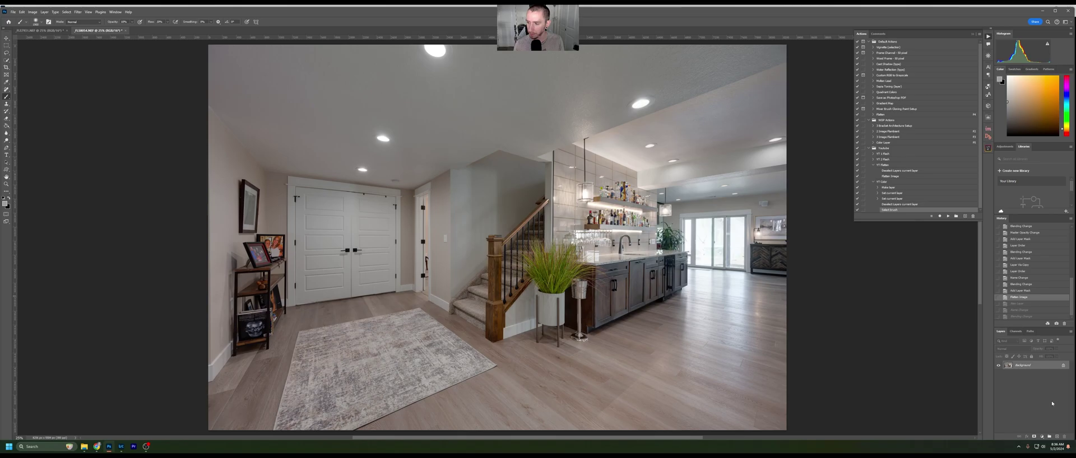
{"action": "left_click", "coordinate": [875, 183]}
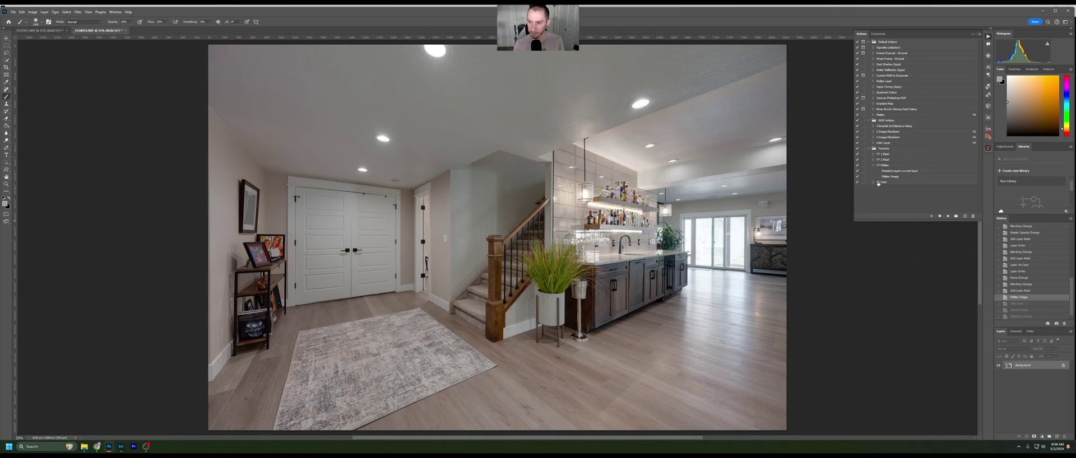
{"action": "left_click", "coordinate": [948, 217]}
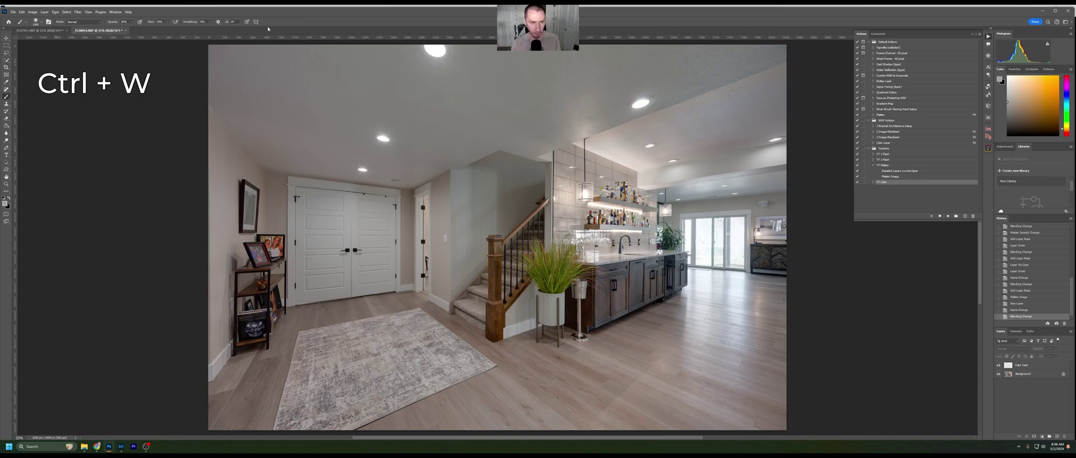
Close the basement document with Ctrl+W, discarding unsaved changes
{"action": "left_click", "coordinate": [195, 36]}
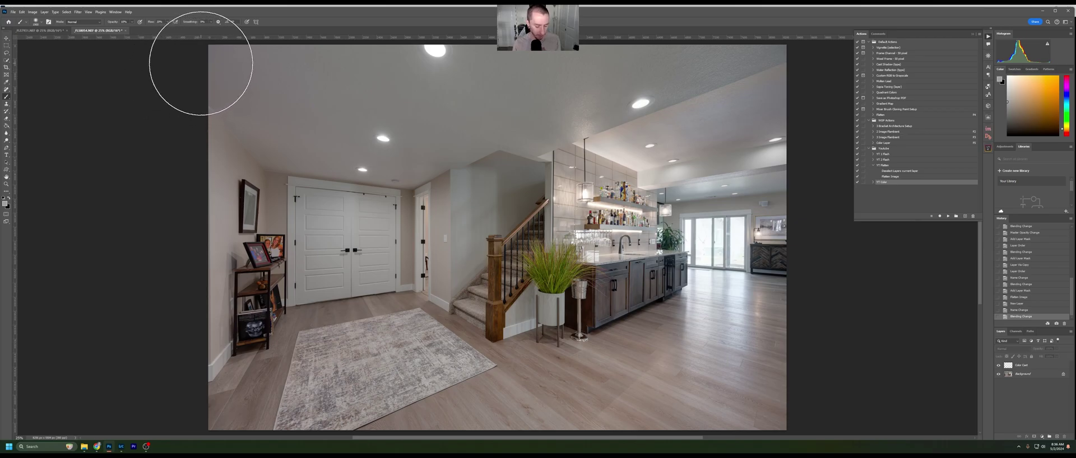
{"action": "key", "text": "ctrl+w"}
{"action": "key", "text": "n"}
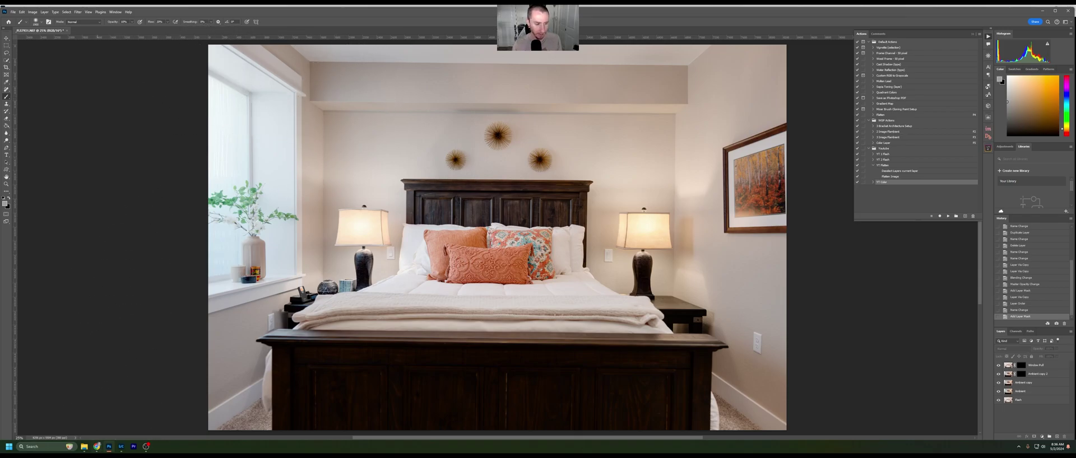
Return to Lightroom Classic's Develop module showing the INT_8046-HDR.tif basement photo
{"action": "left_click", "coordinate": [122, 447]}
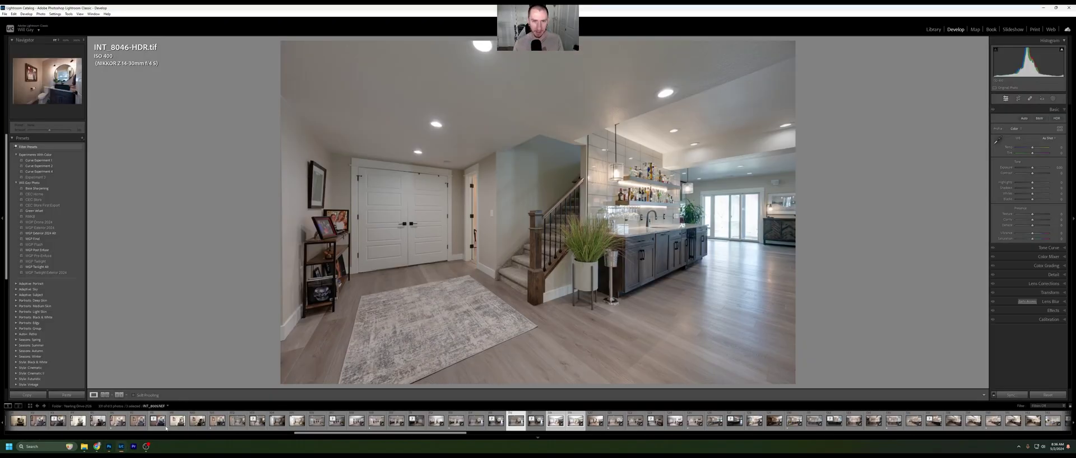